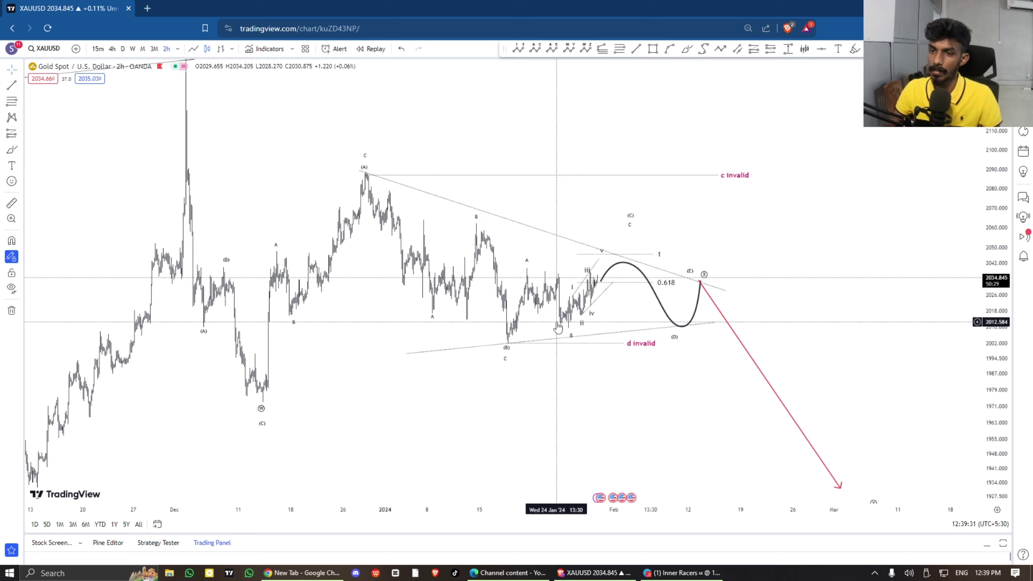
- Switch the XAUUSD chart to the 4-hour timeframe
scroll(957, 165, "down", 5)
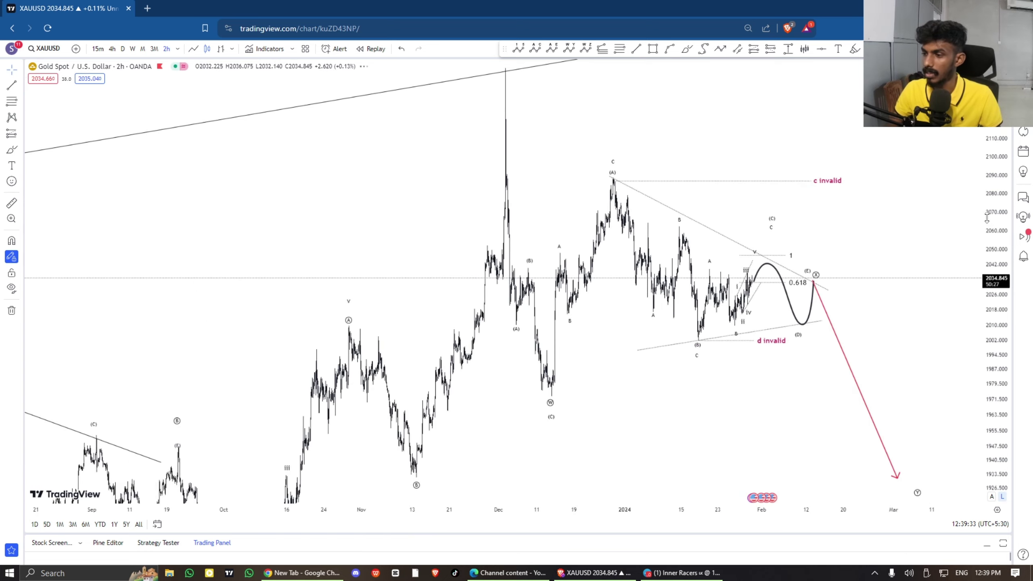
left_click_drag(987, 216, 987, 226)
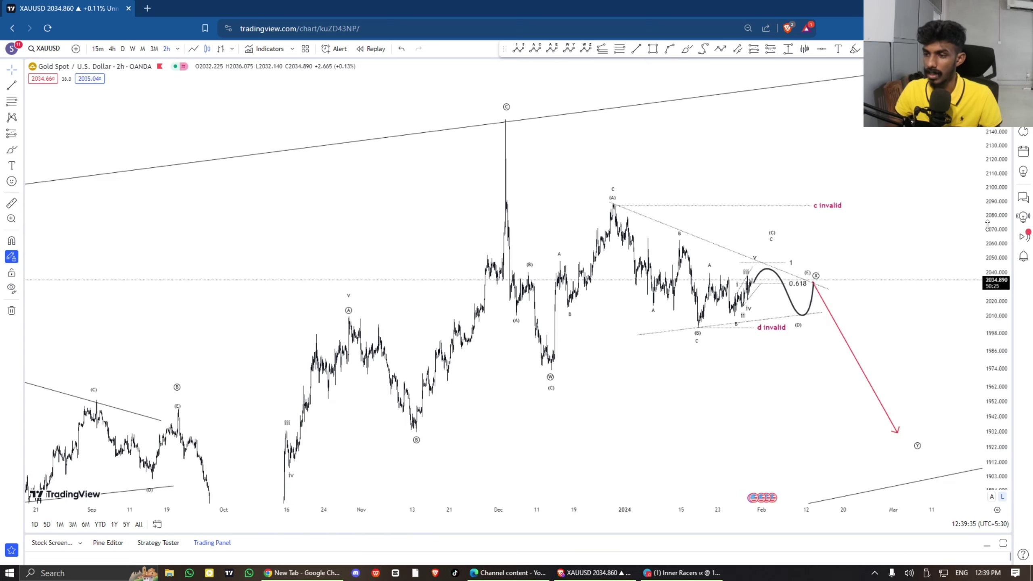
scroll(81, 173, "down", 2)
left_click(178, 48)
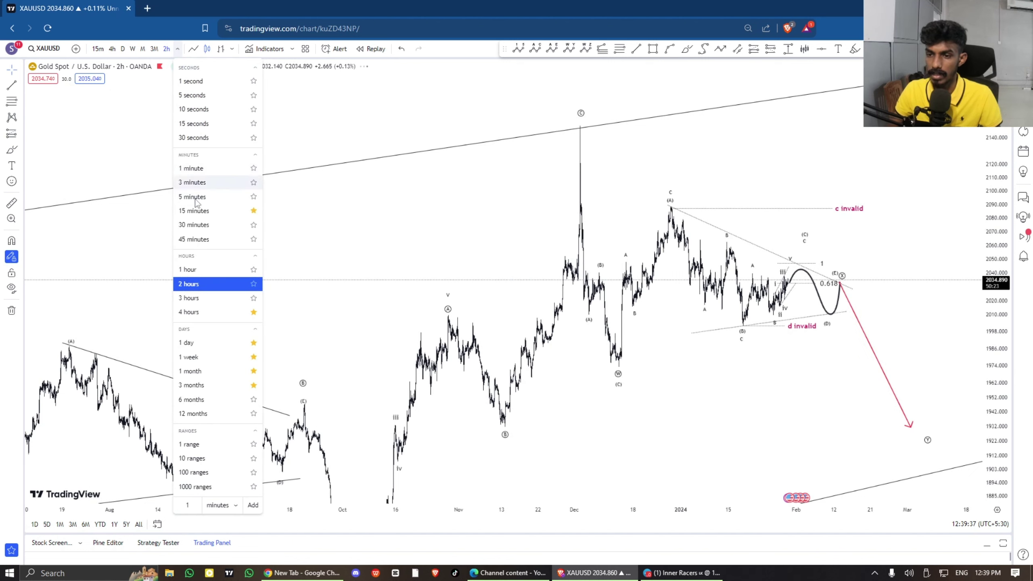
left_click(212, 312)
- Reset the chart view and examine the full rising channel from the late-2022 low to the projected 2024 drop
right_click(345, 171)
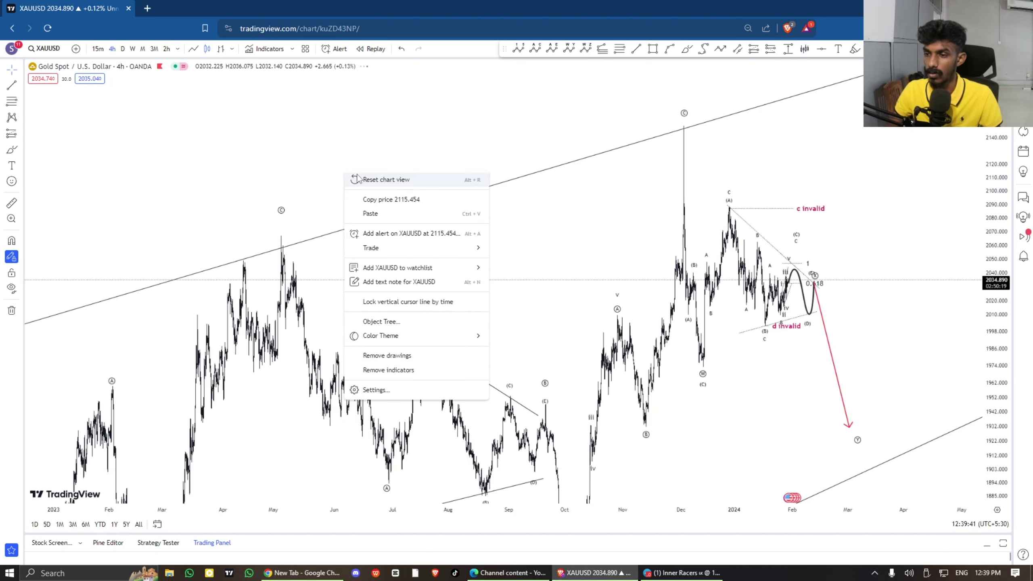
left_click(363, 179)
scroll(452, 233, "down", 7)
scroll(506, 327, "down", 8)
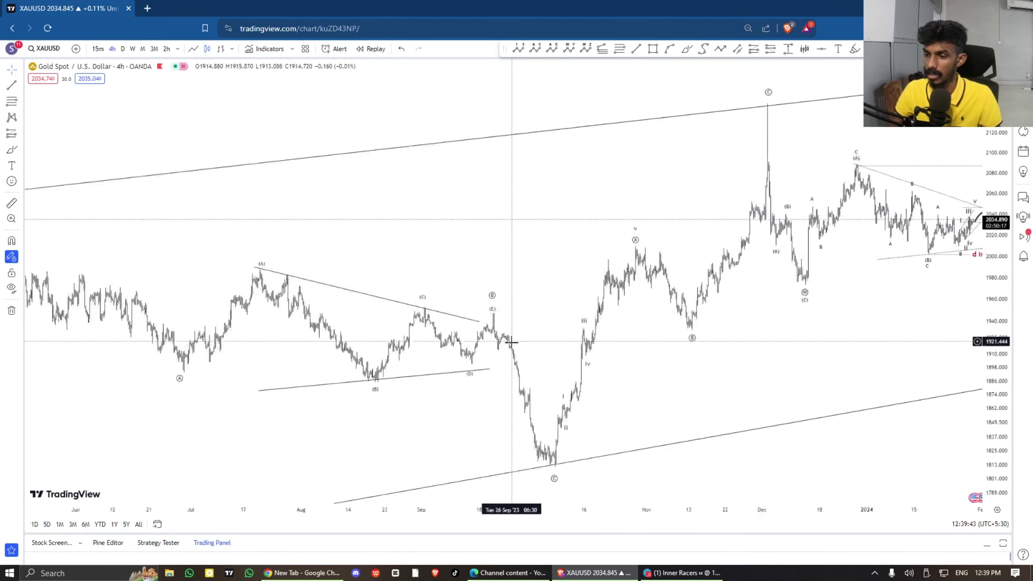
scroll(568, 391, "down", 5)
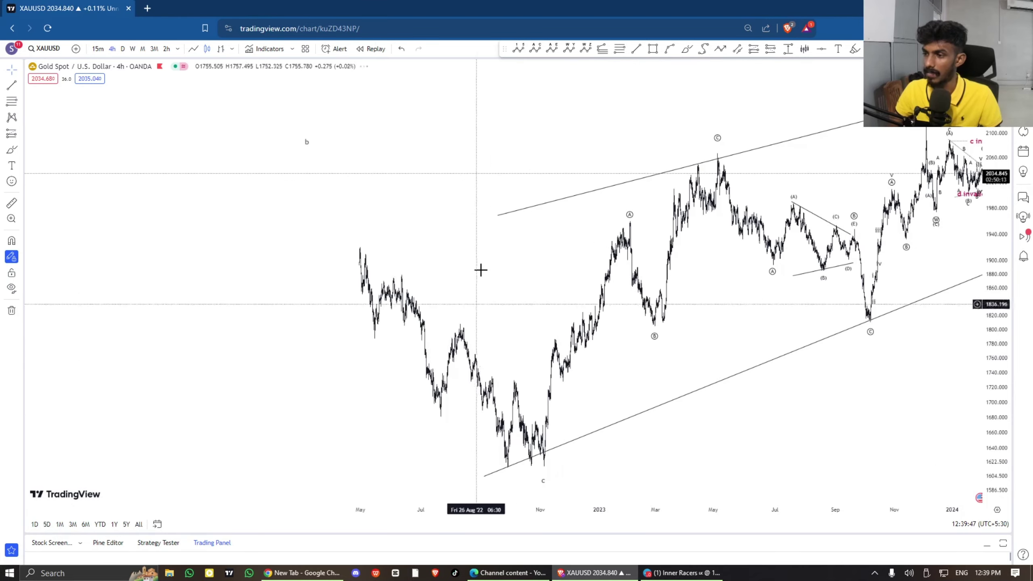
left_click_drag(512, 164, 194, 226)
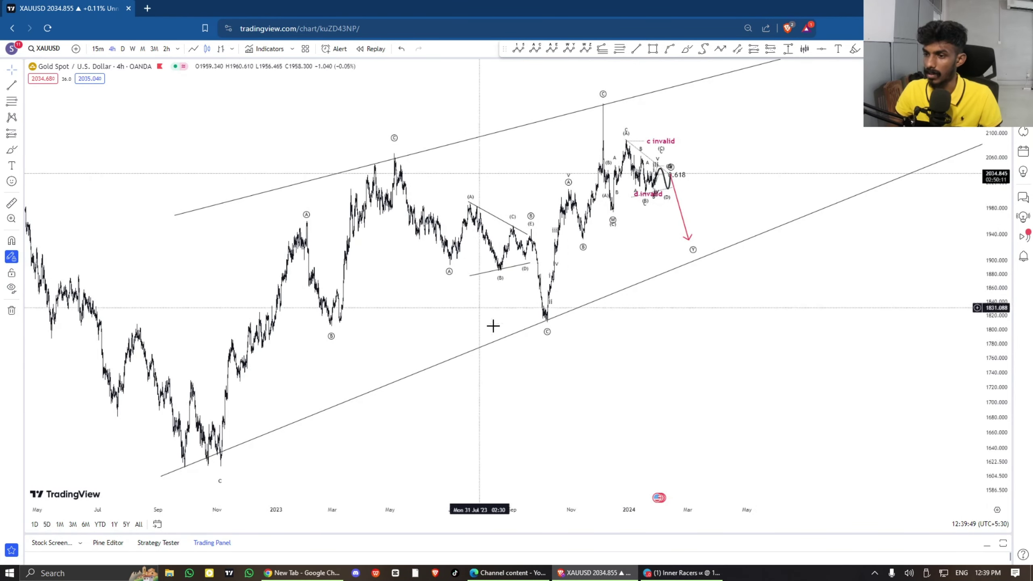
- Brush a freehand trace over the rise from the late-2022 low and circle the projected Y target, undoing the extra strokes
left_click(687, 48)
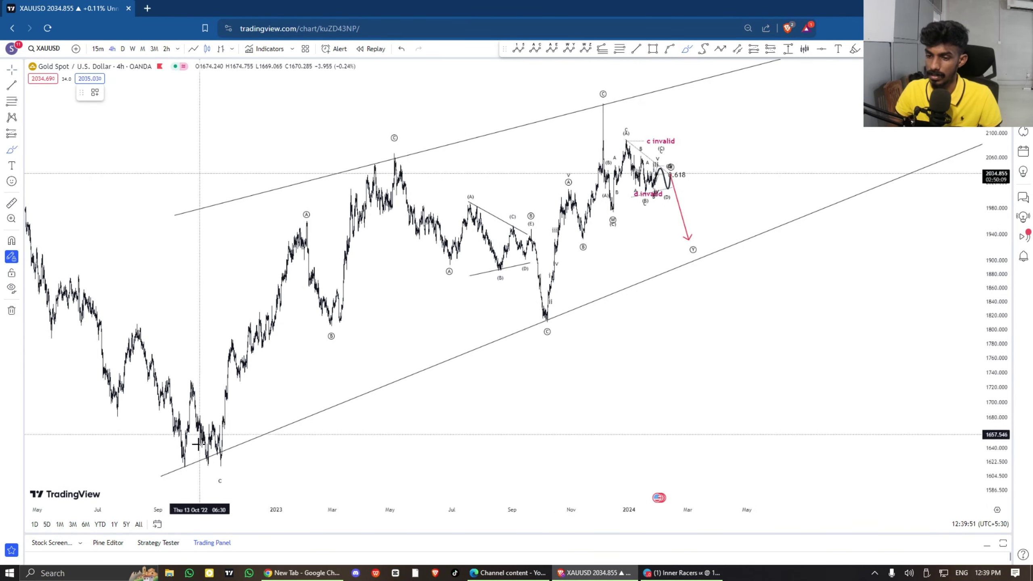
mouse_move(210, 459)
left_mouse_down()
mouse_move(394, 159)
mouse_move(533, 311)
mouse_move(687, 237)
mouse_move(809, 96)
left_mouse_up()
key("ctrl+z")
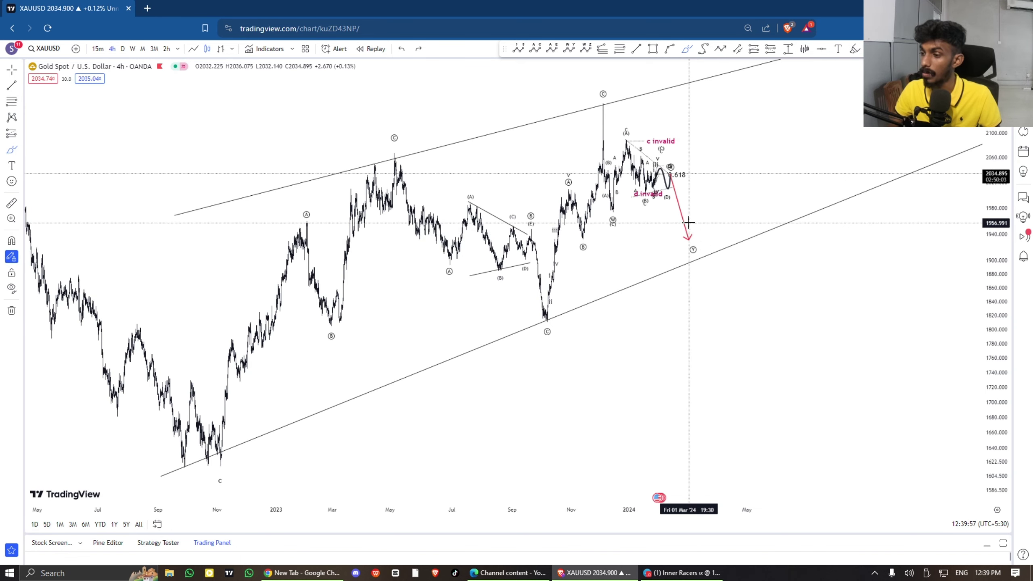
mouse_move(683, 228)
left_mouse_down()
mouse_move(704, 244)
mouse_move(693, 233)
mouse_move(760, 61)
left_mouse_up()
key("ctrl+z")
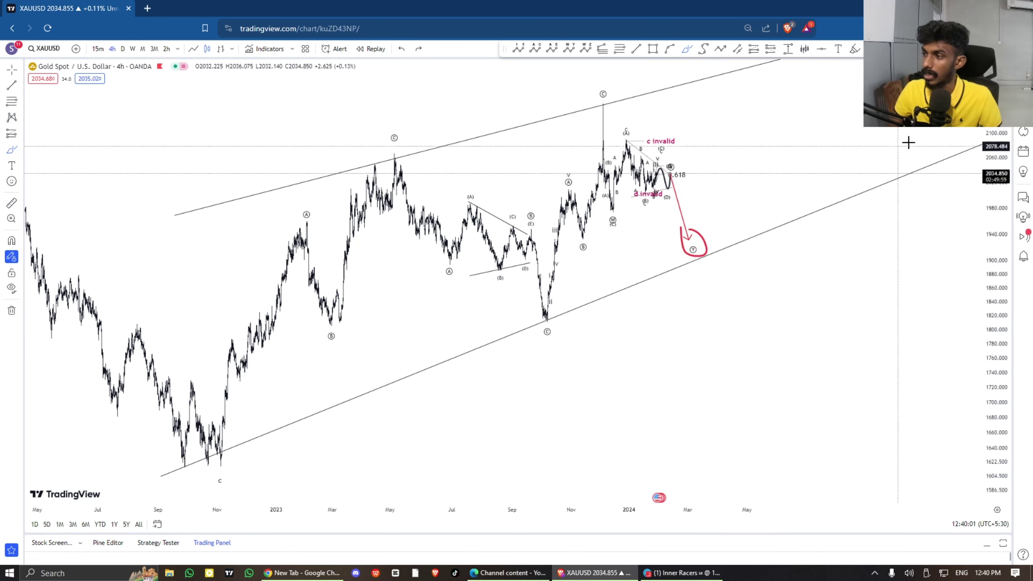
- Try showing the hidden "mid term" drawing group from the object tree, and undo that change
left_click(1023, 69)
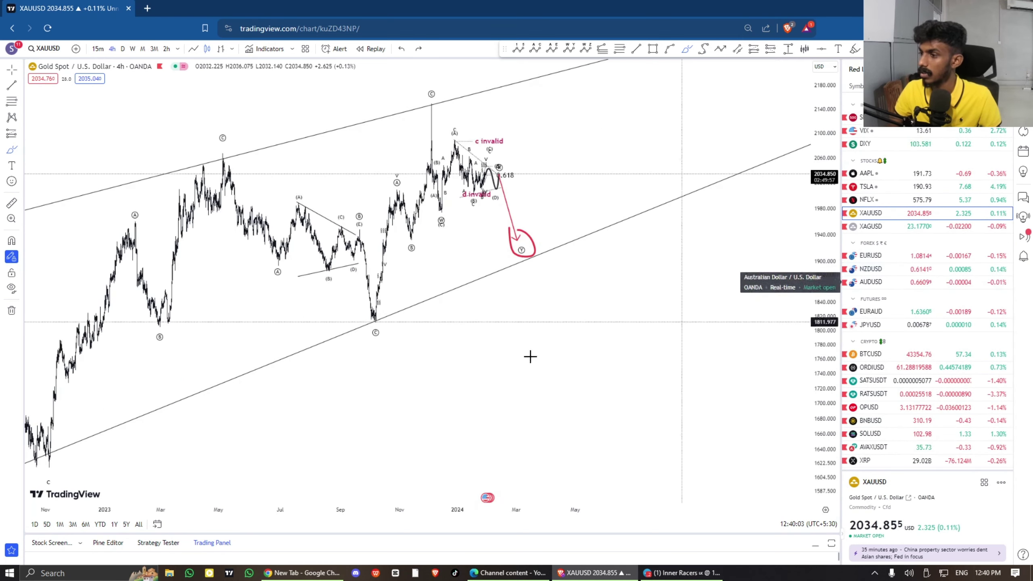
scroll(530, 358, "down", 1)
left_click(1024, 110)
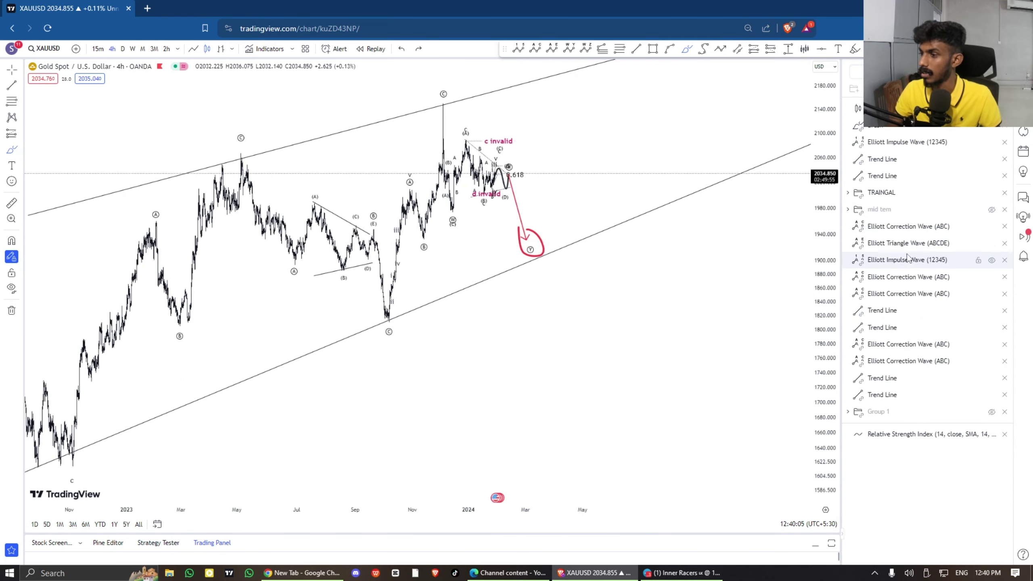
left_click(992, 209)
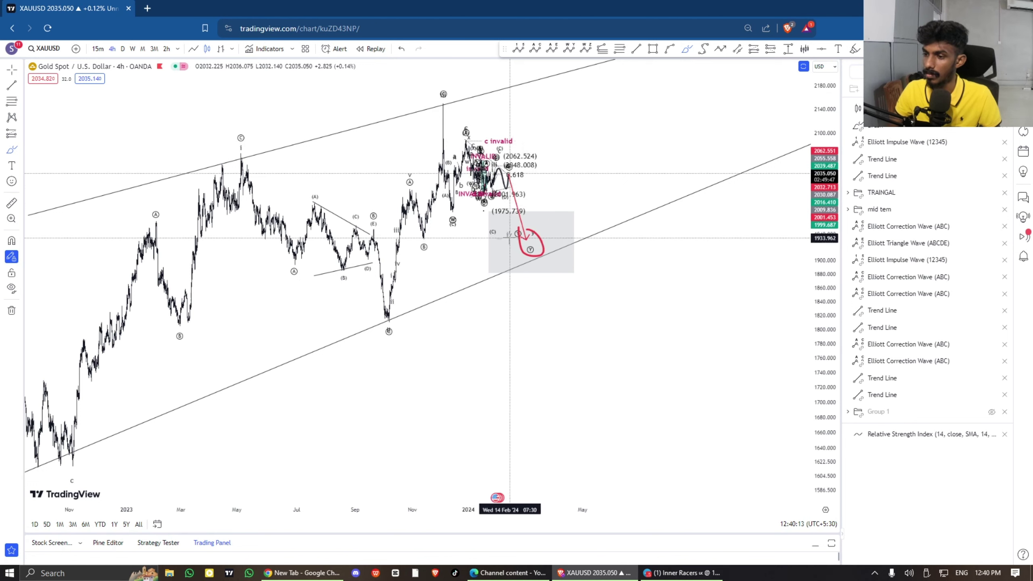
left_click_drag(512, 238, 516, 236)
key("ctrl+z")
key("ctrl+z")
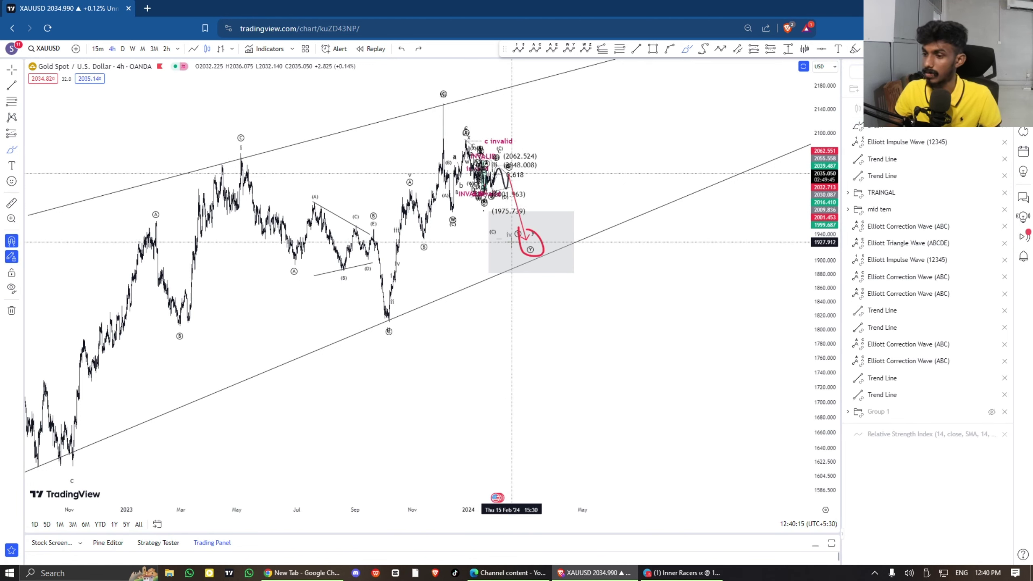
key("Escape")
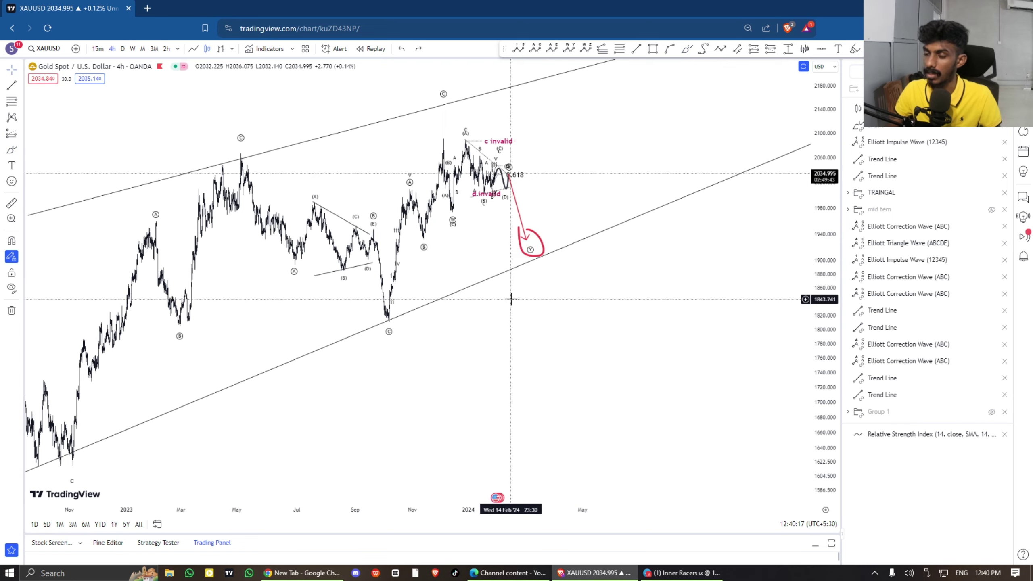
left_click_drag(210, 155, 260, 159)
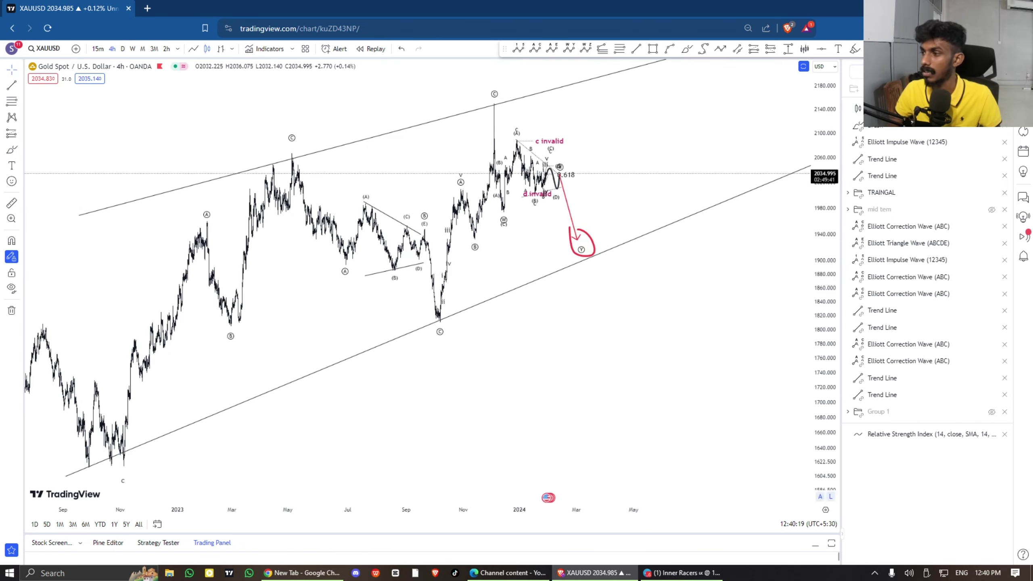
left_click(1024, 70)
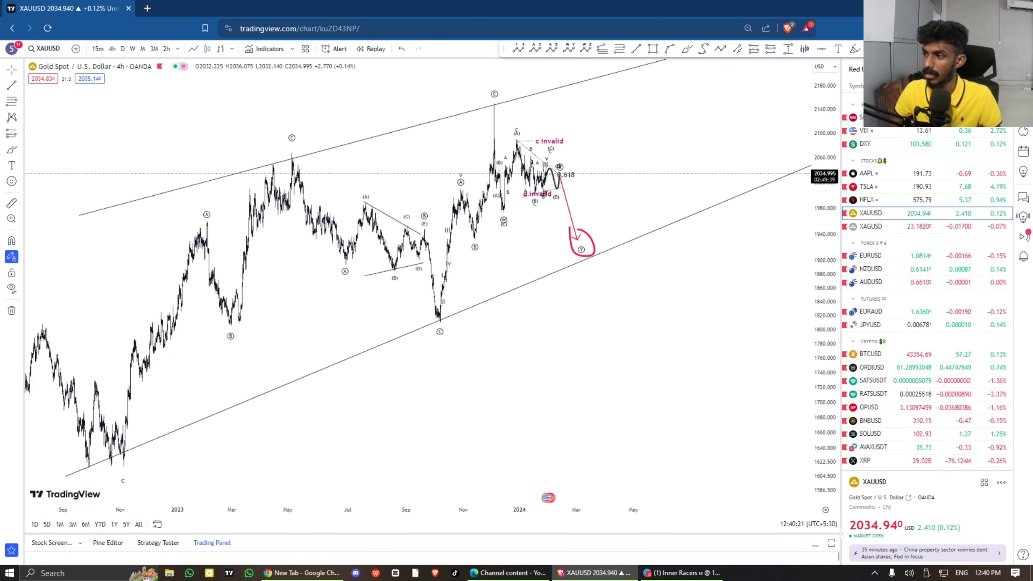
left_click(1023, 70)
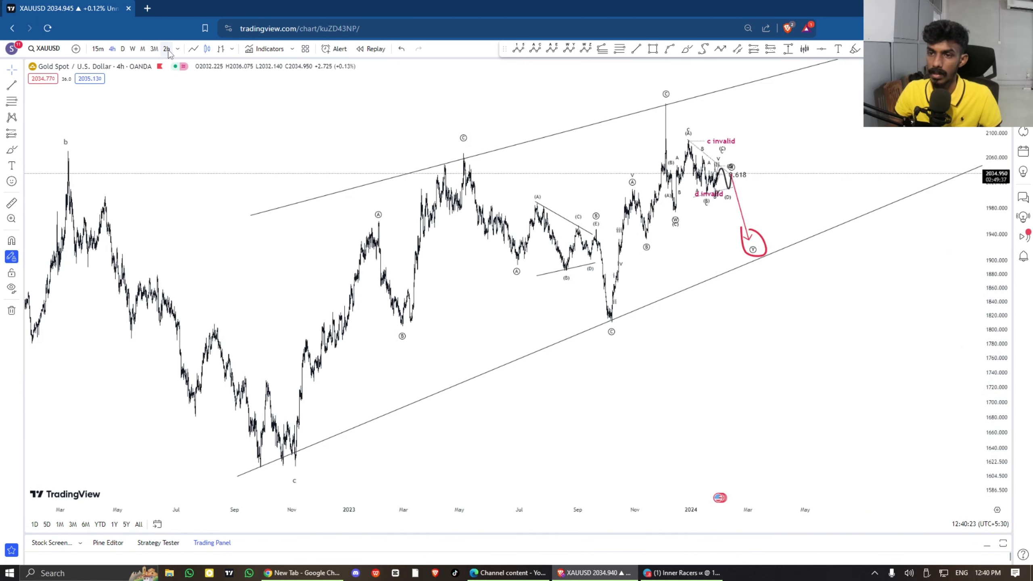
- Return the gold chart to the 2-hour timeframe and reset its view
left_click(166, 48)
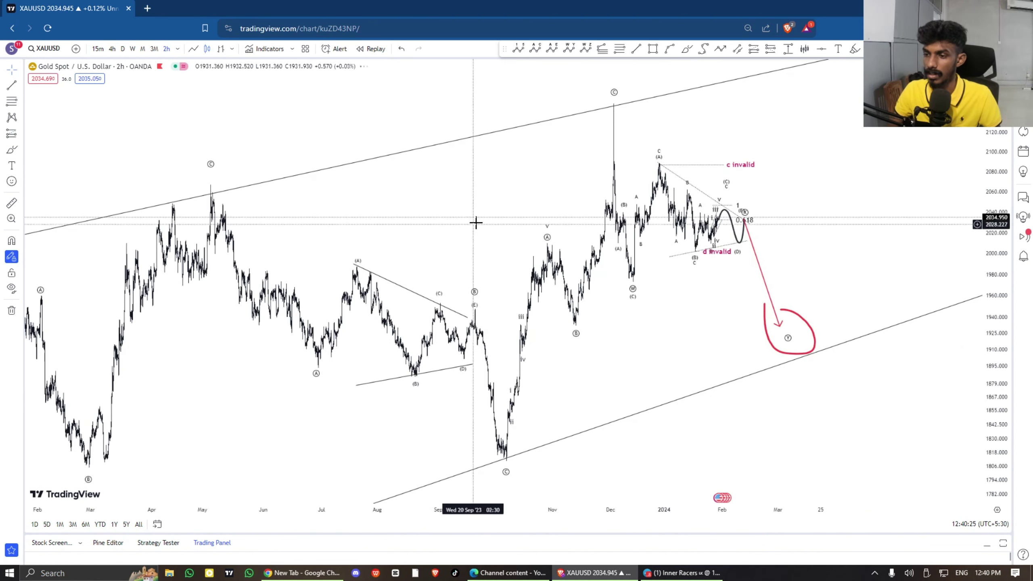
right_click(480, 176)
left_click(522, 184)
scroll(545, 301, "down", 5)
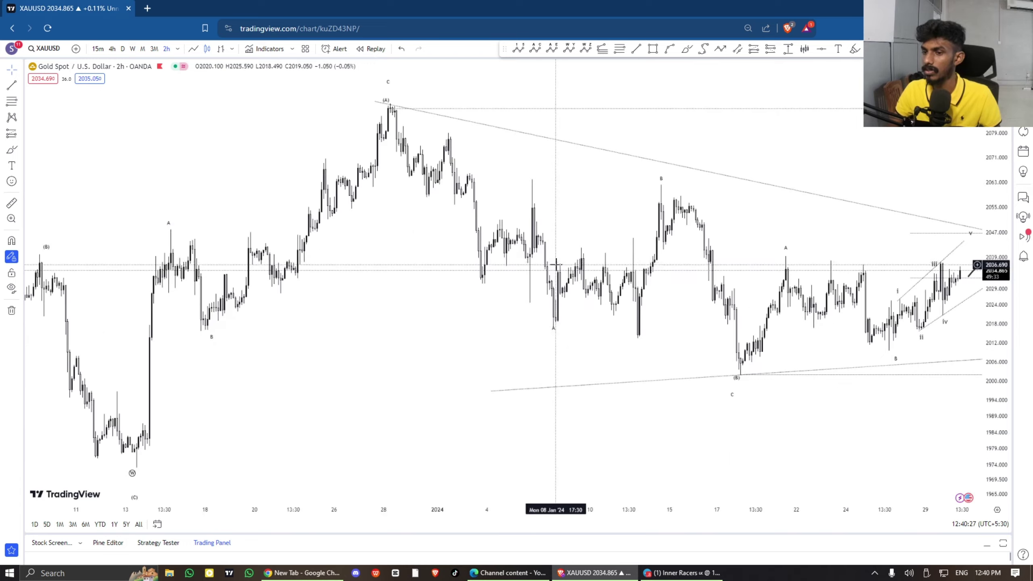
- Delete the freehand red circle around the projected Y target at the end of the red arrow
left_click_drag(754, 351, 503, 351)
scroll(620, 427, "down", 2)
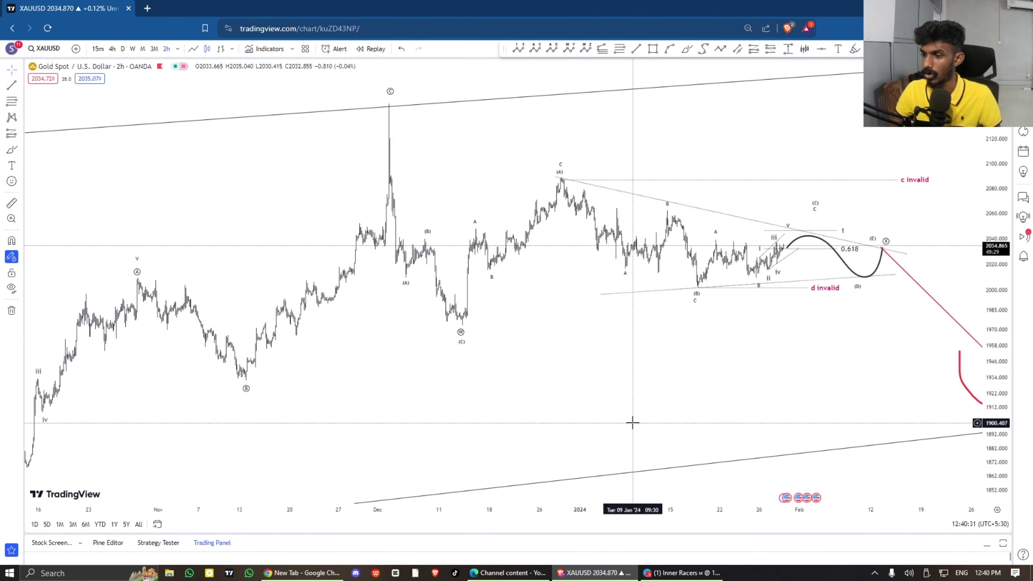
scroll(596, 407, "up", 1)
left_click_drag(579, 399, 448, 370)
scroll(889, 335, "down", 4)
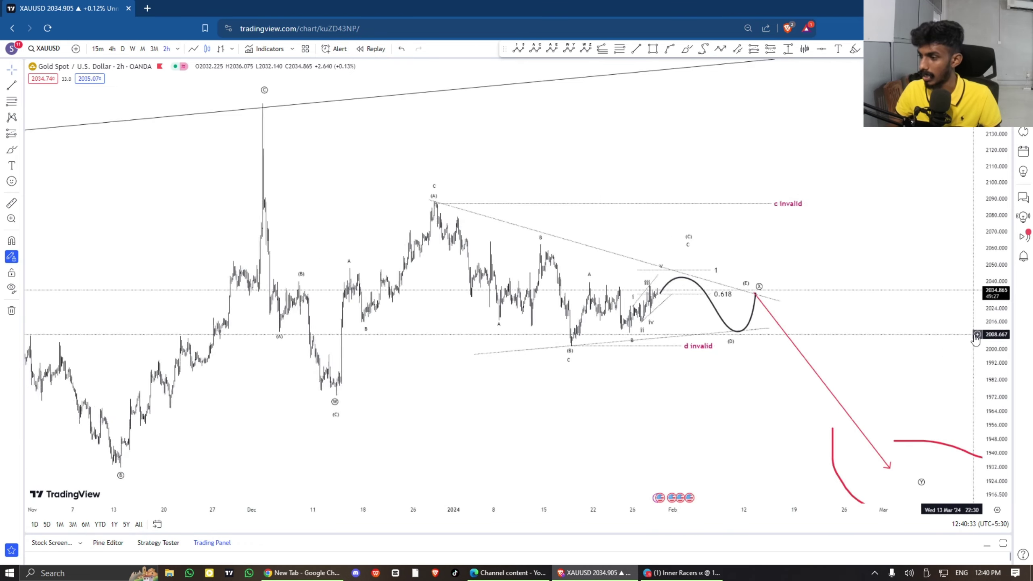
mouse_move(666, 346)
left_mouse_down()
mouse_move(450, 320)
mouse_move(326, 322)
left_mouse_up()
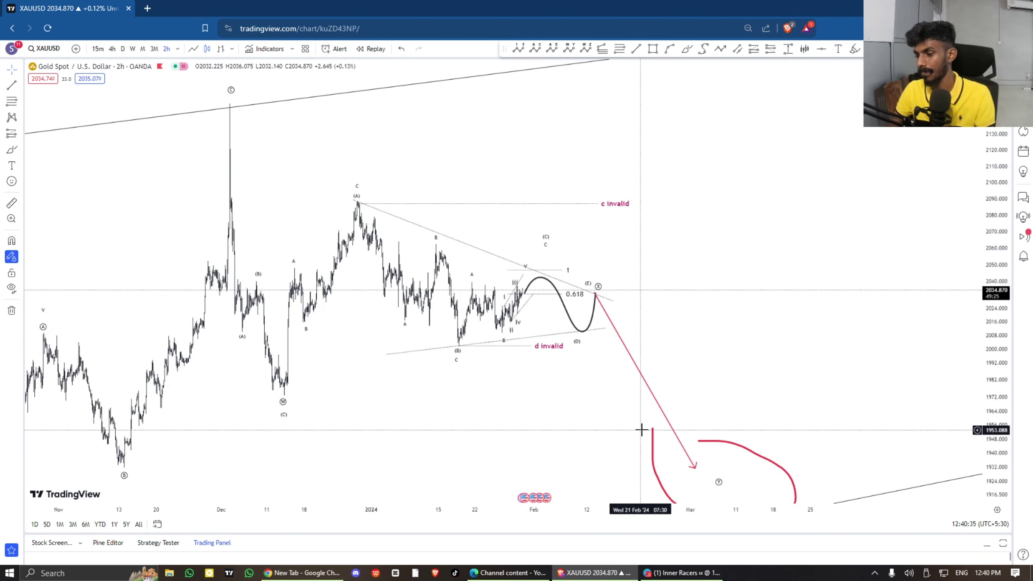
left_click(654, 439)
key("Delete")
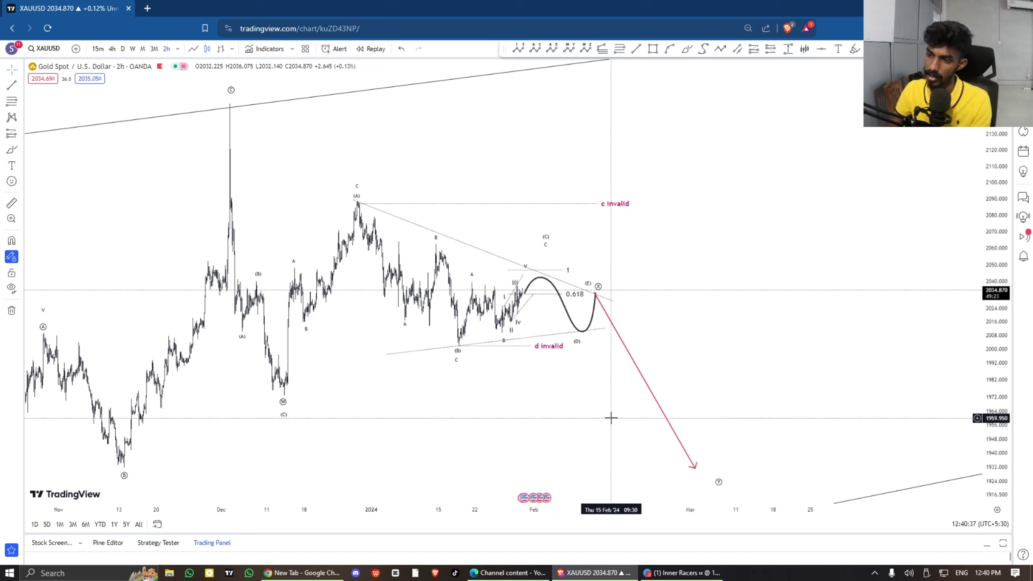
- Trace the correction with the Brush from the December 2023 peak through the triangle to the Y target, and undo the drawing
scroll(876, 308, "down", 1)
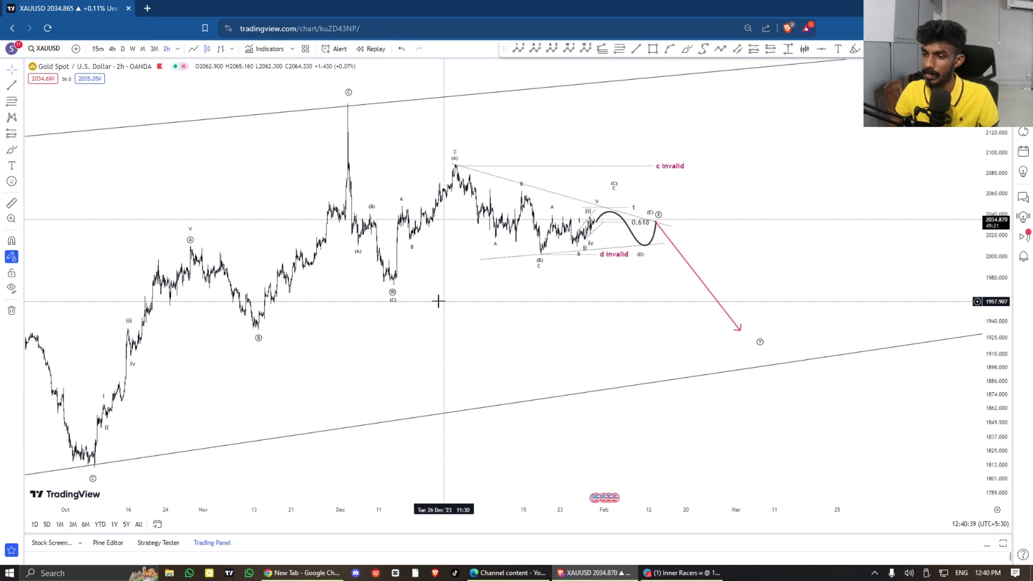
left_click(687, 49)
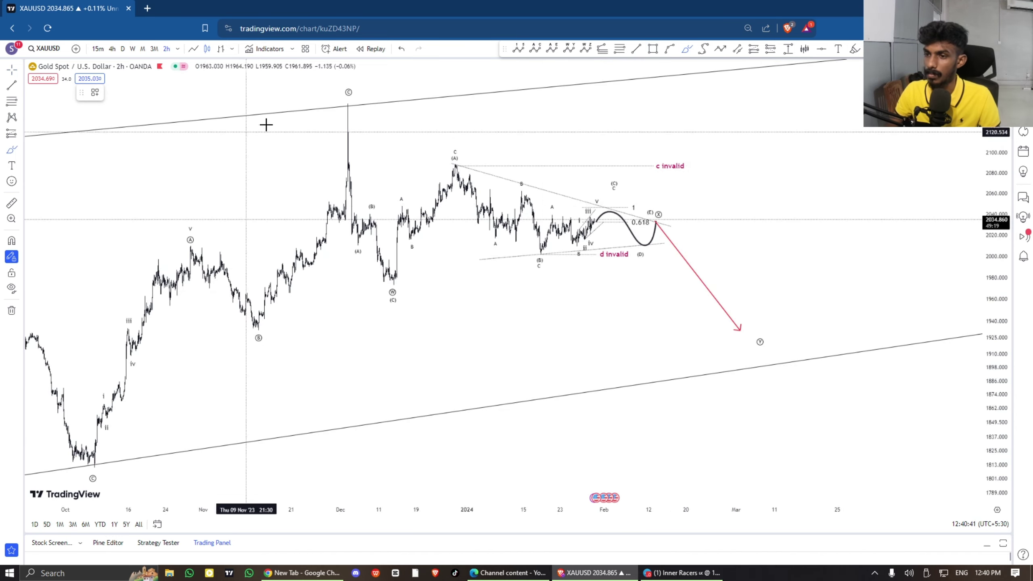
mouse_move(346, 107)
left_mouse_down()
mouse_move(392, 291)
mouse_move(617, 210)
mouse_move(743, 340)
left_mouse_up()
key("ctrl+z")
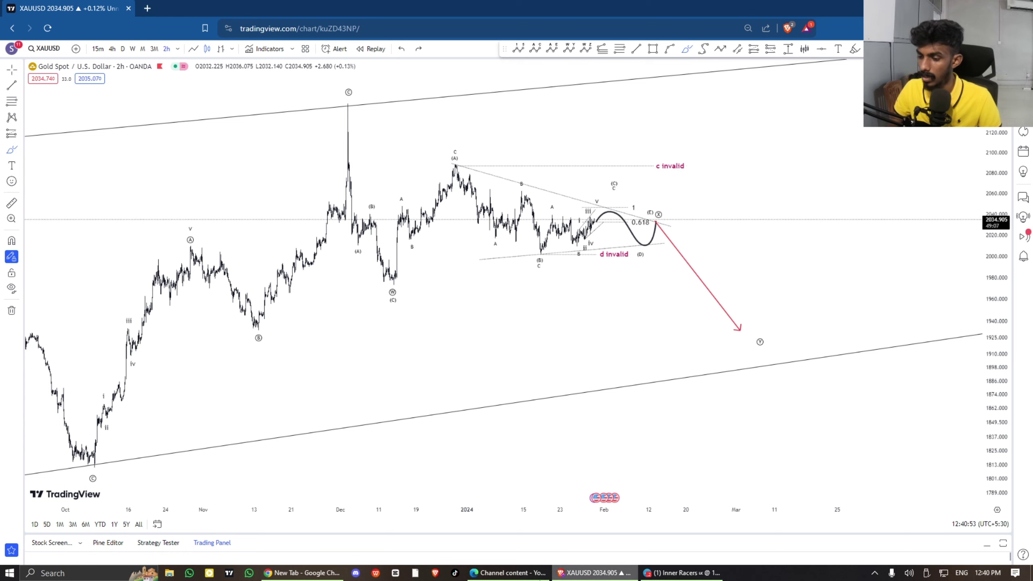
- Switch to Telegram and look through the earlier posts in the Inner Racers channel
left_click(686, 574)
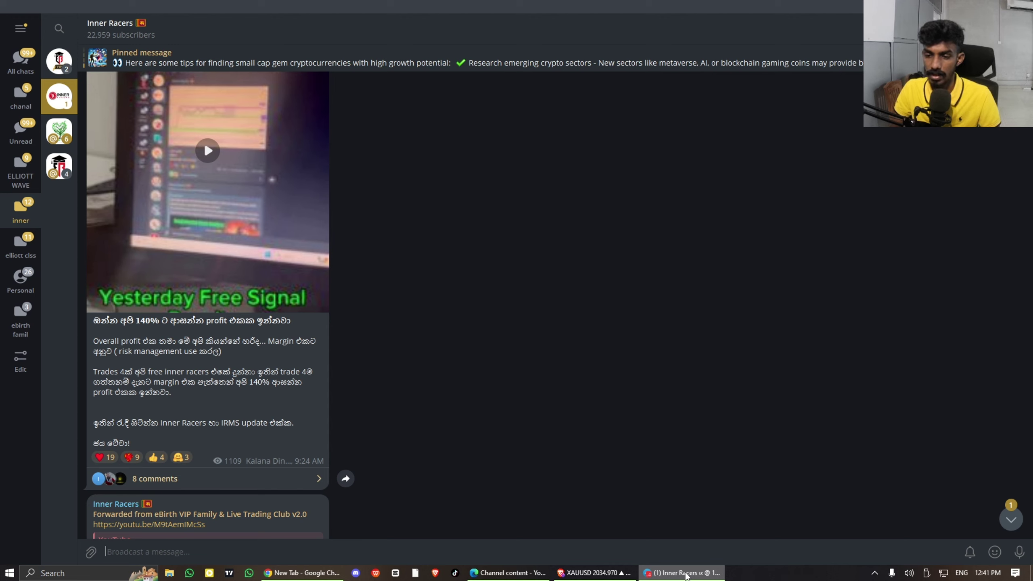
scroll(168, 416, "up", 2)
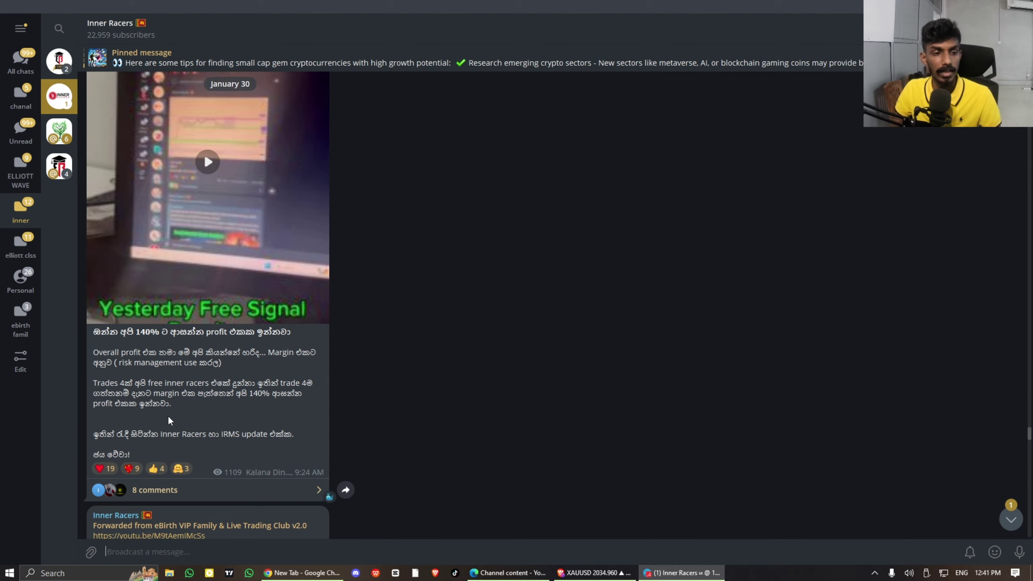
scroll(169, 416, "up", 1)
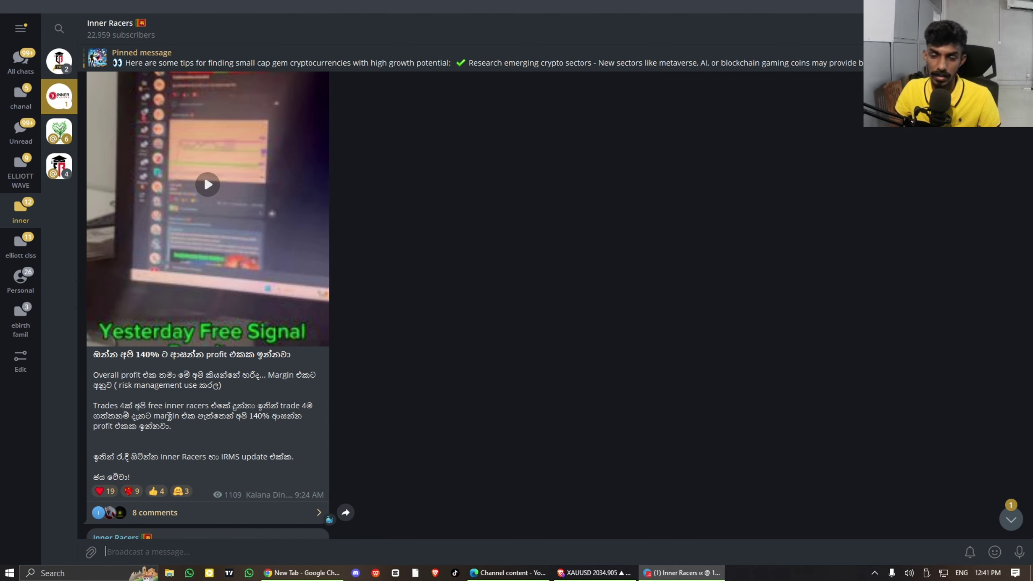
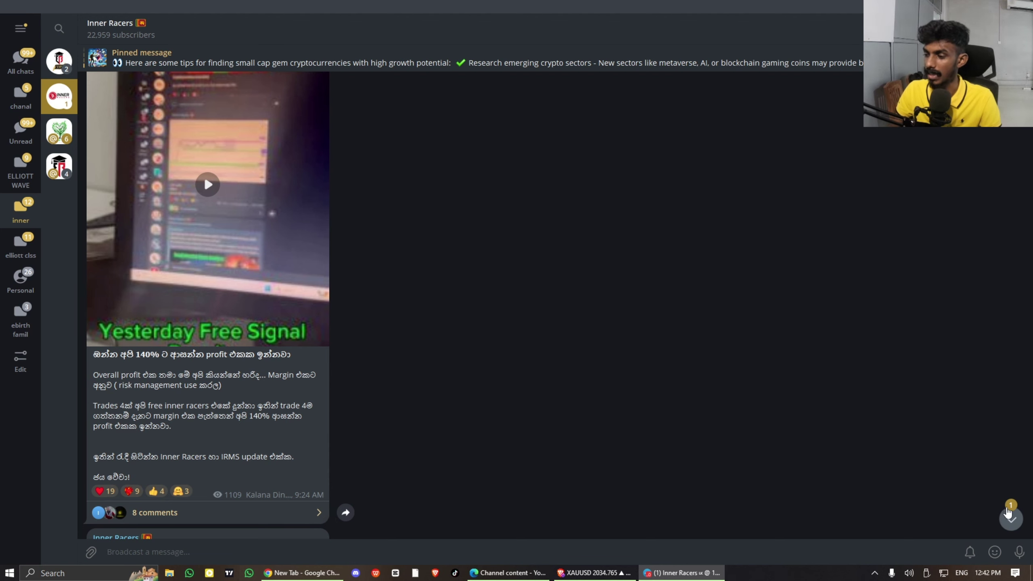
- Review the newest Inner Racers posts, including the Elliott Wave Online Mentorship announcement, and switch back to the TradingView gold chart
left_click(1010, 517)
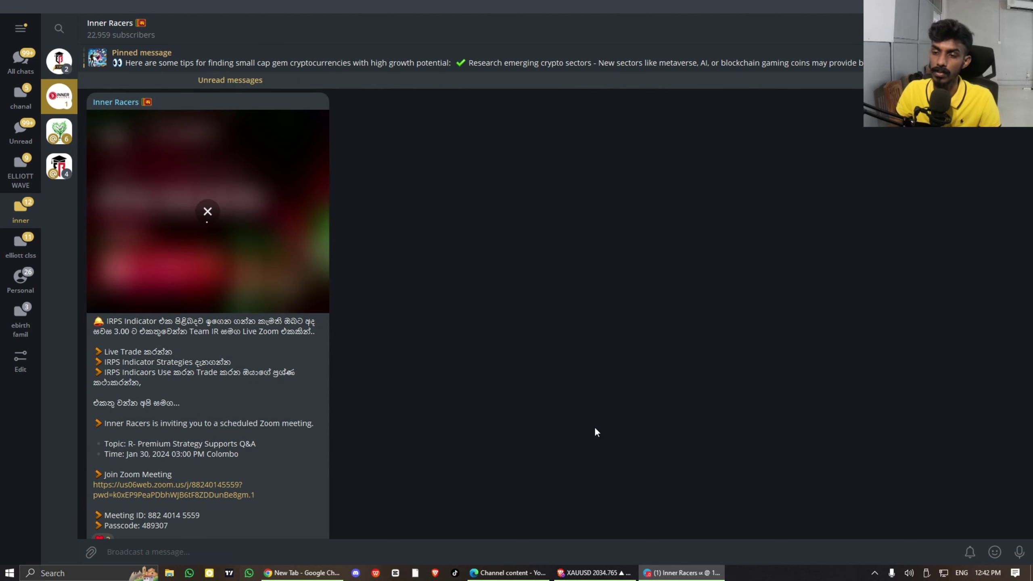
scroll(596, 433, "up", 5)
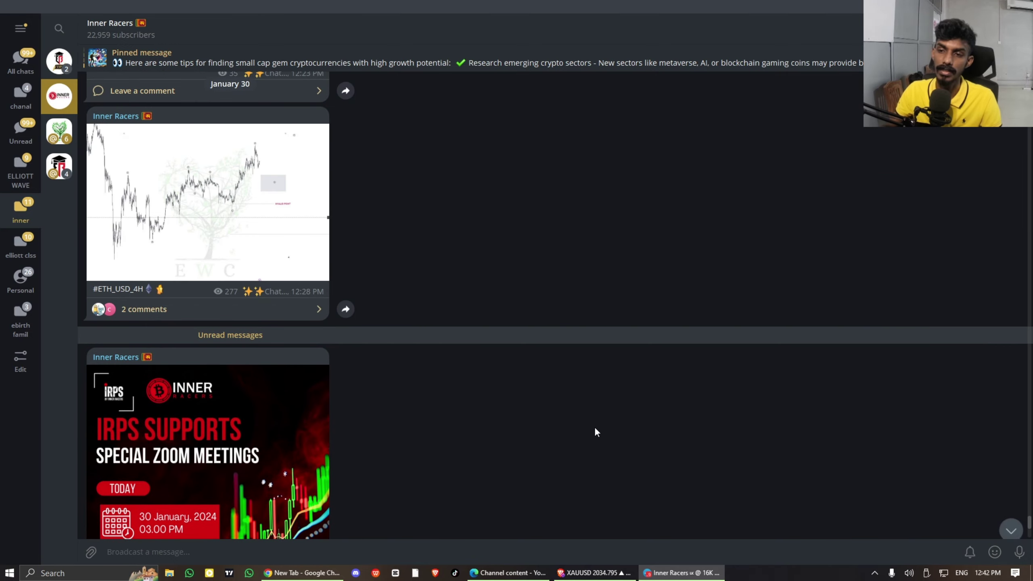
scroll(596, 429, "up", 10)
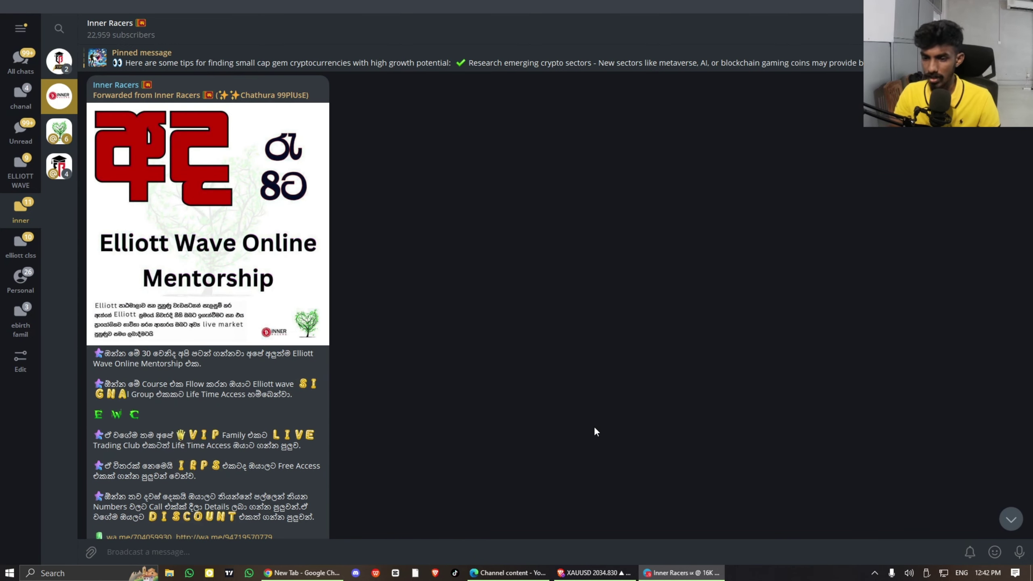
scroll(596, 431, "down", 1)
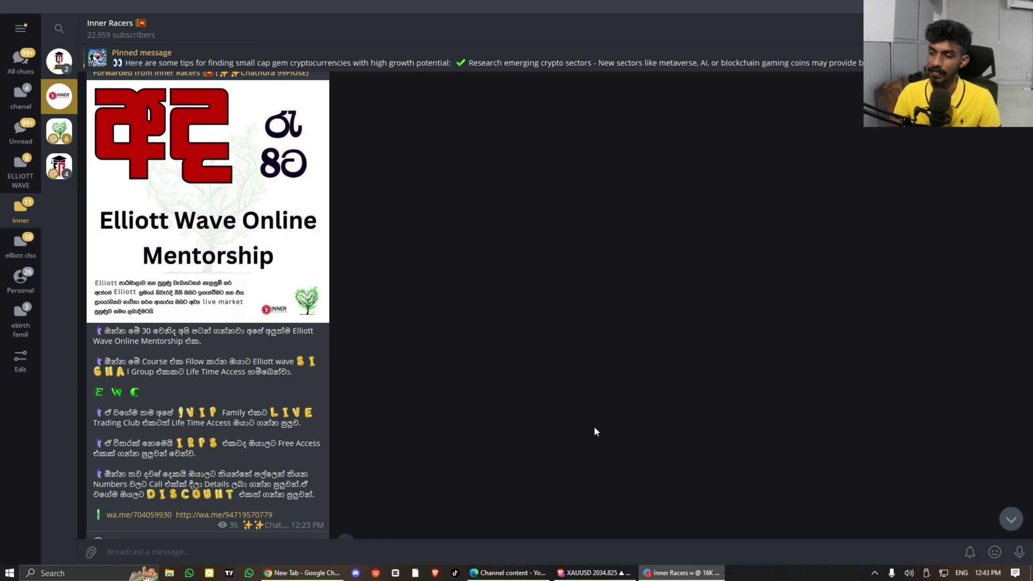
key("alt+Tab")
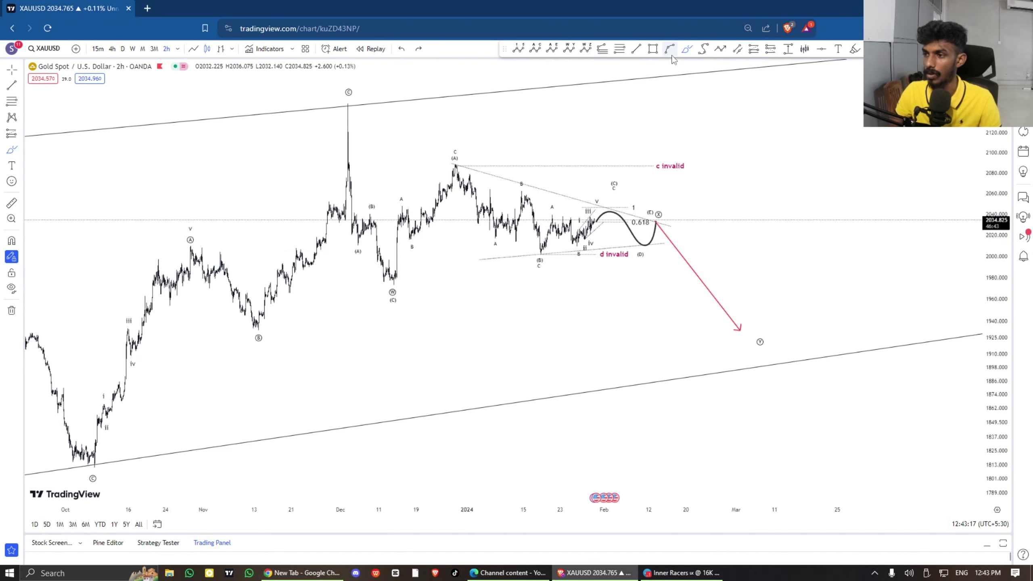
- Trace with the Brush from the December peak to the Y target and from the circled W low to the X point, undoing each drawing
mouse_move(346, 103)
left_mouse_down()
mouse_move(368, 264)
mouse_move(386, 280)
mouse_move(662, 221)
mouse_move(768, 362)
left_mouse_up()
key("ctrl+z")
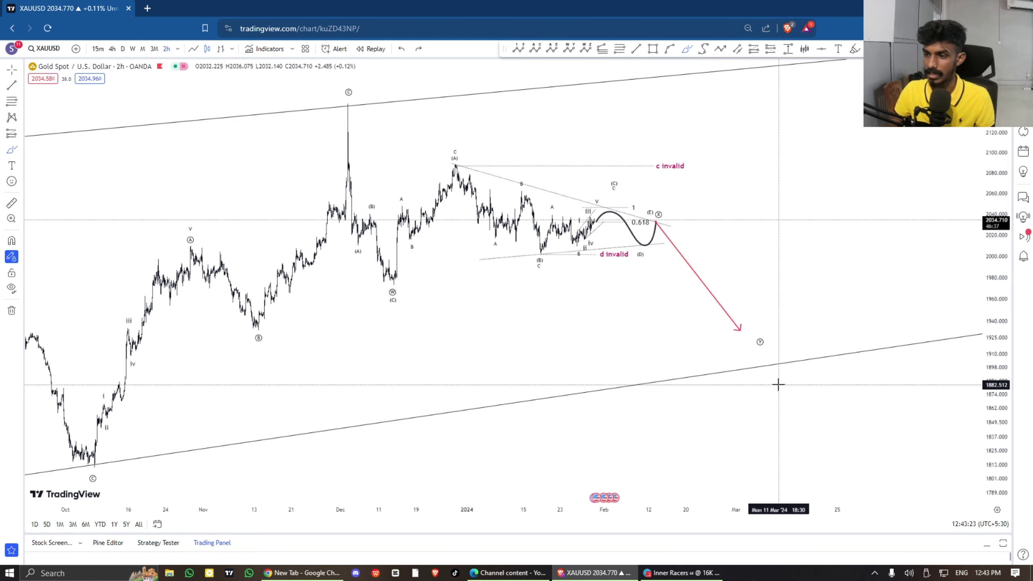
mouse_move(391, 283)
left_mouse_down()
mouse_move(476, 203)
mouse_move(659, 225)
left_mouse_up()
key("ctrl+z")
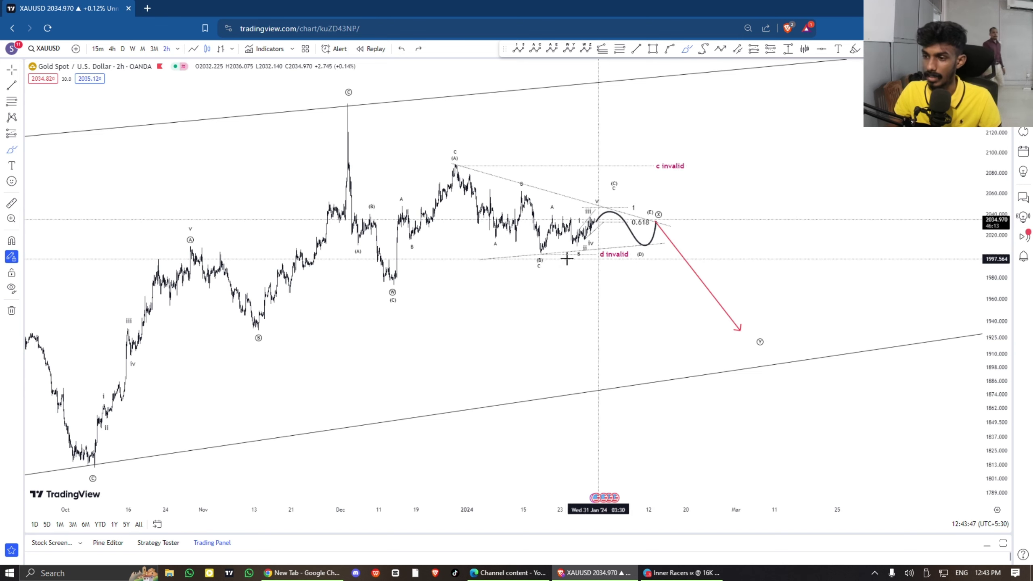
- Trace the projected three-leg decline from the X point to the Y target with the Brush, and undo the drawing
mouse_move(399, 281)
left_mouse_down()
mouse_move(438, 219)
mouse_move(502, 236)
mouse_move(526, 260)
mouse_move(586, 214)
mouse_move(614, 240)
mouse_move(648, 228)
mouse_move(728, 272)
mouse_move(757, 336)
left_mouse_up()
key("ctrl+z")
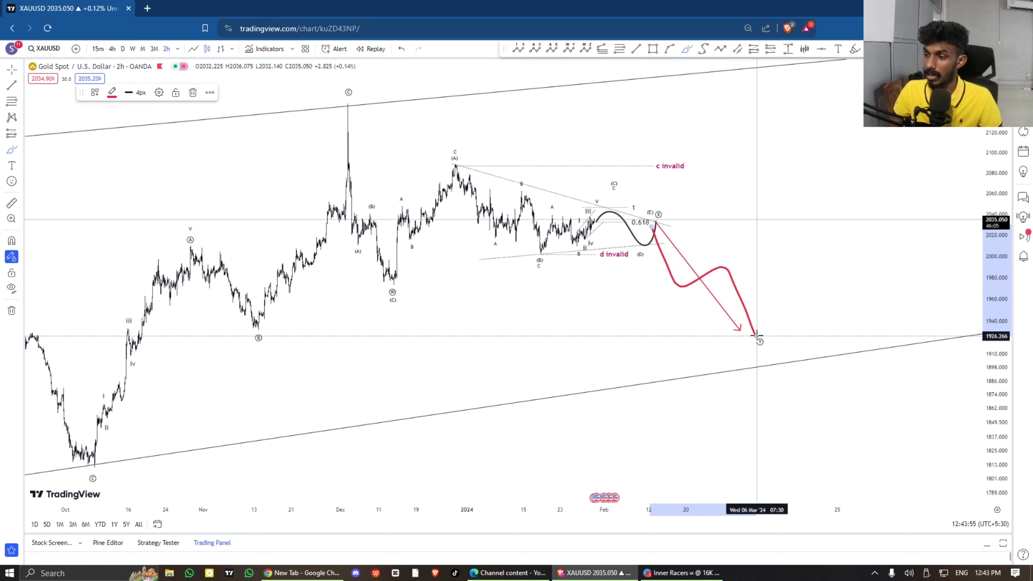
key("ctrl+z")
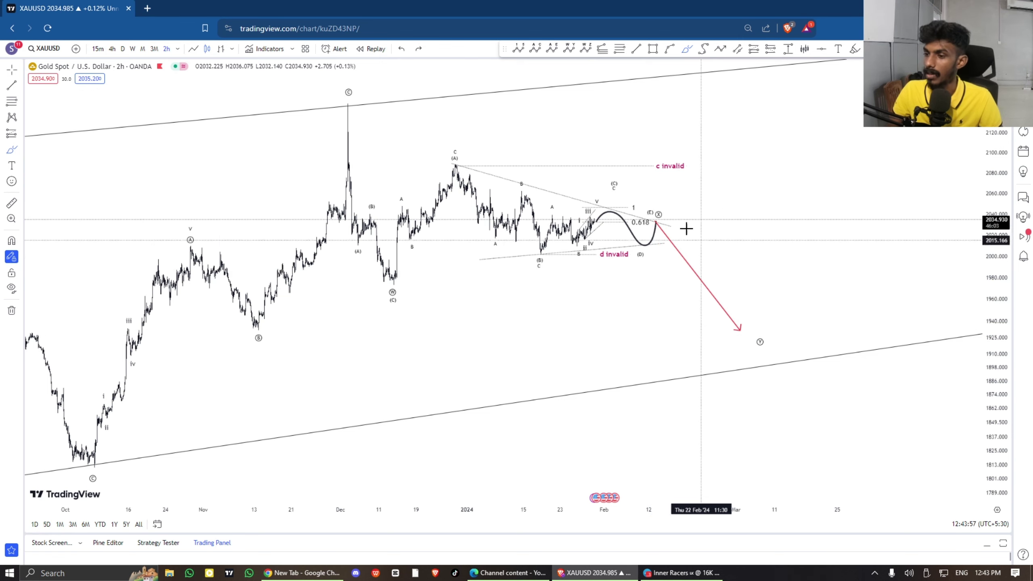
key("Escape")
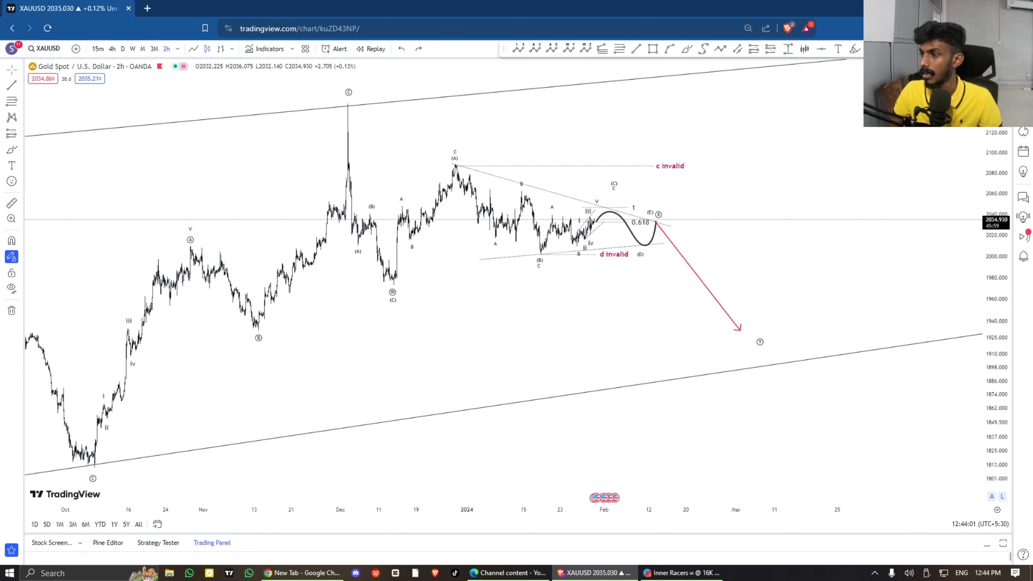
- Open the object tree and hide the TRAINGAL drawing group
left_click(1023, 111)
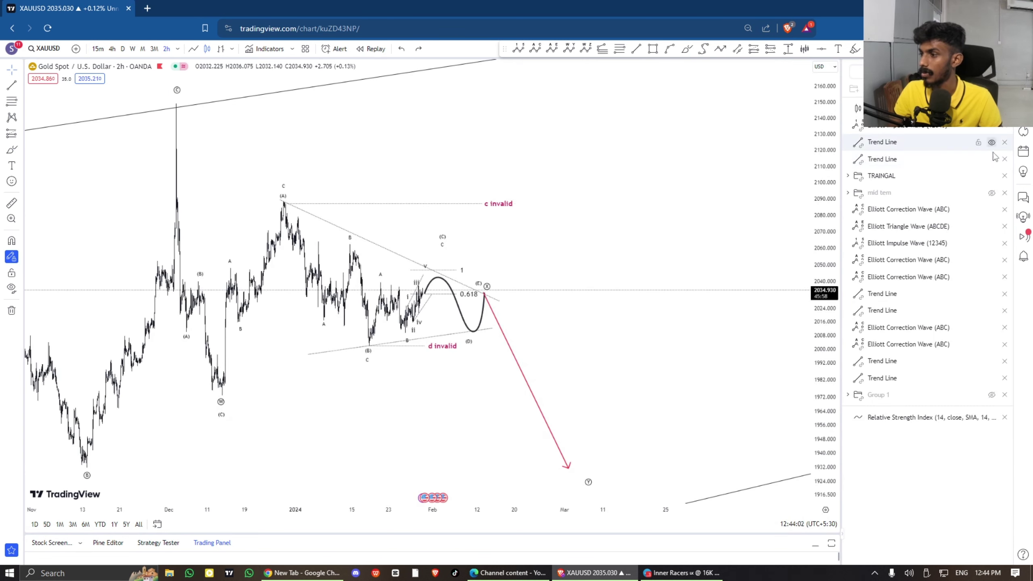
left_click(992, 194)
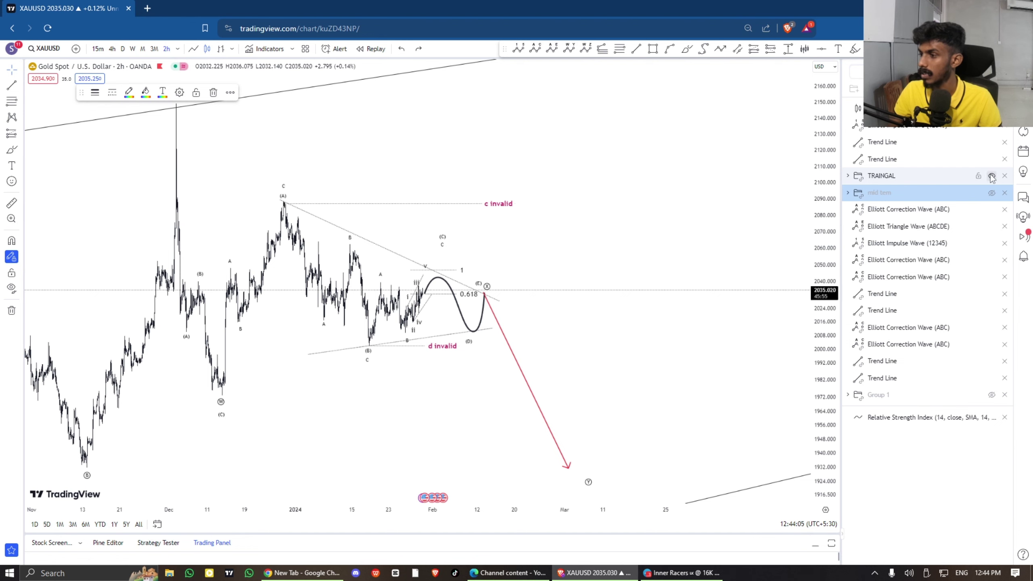
left_click(993, 178)
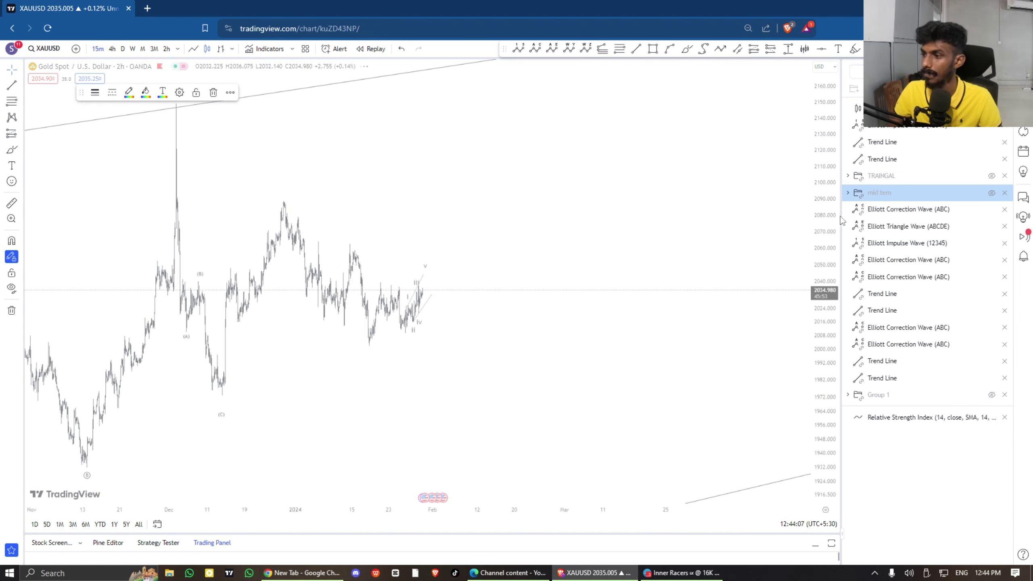
- Change the gold chart to the 15-minute timeframe and show the mid tem drawing group
type("15")
key("Return")
left_click(992, 193)
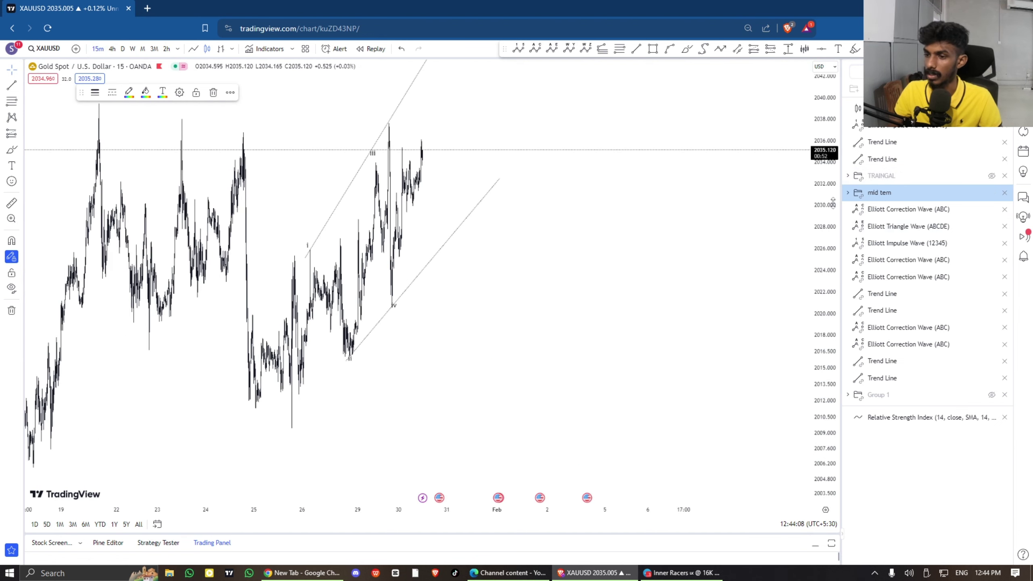
right_click(582, 249)
left_click(602, 263)
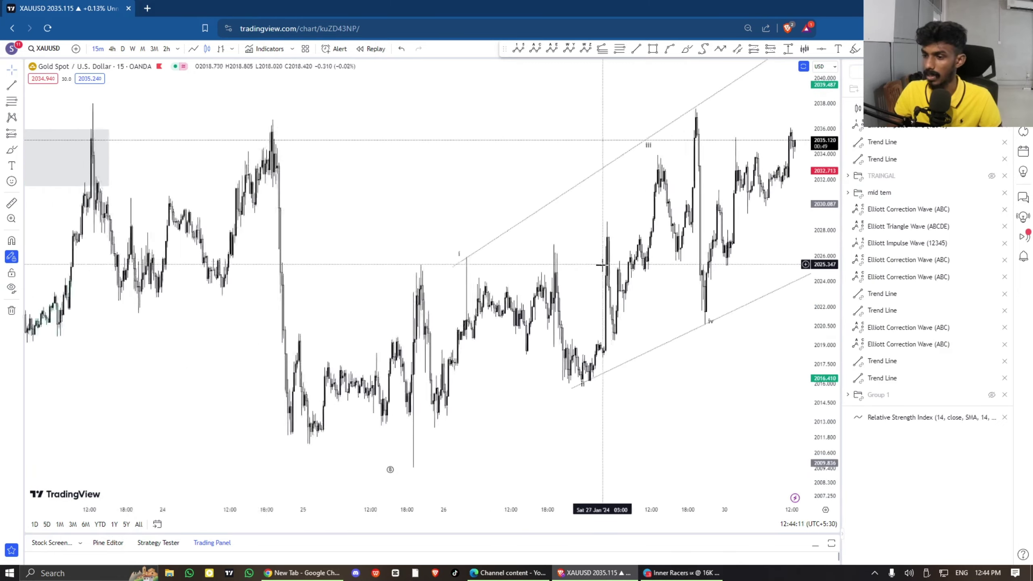
- Move the circled B point of the Elliott correction wave onto the 25 January 2024 low
scroll(610, 293, "down", 5)
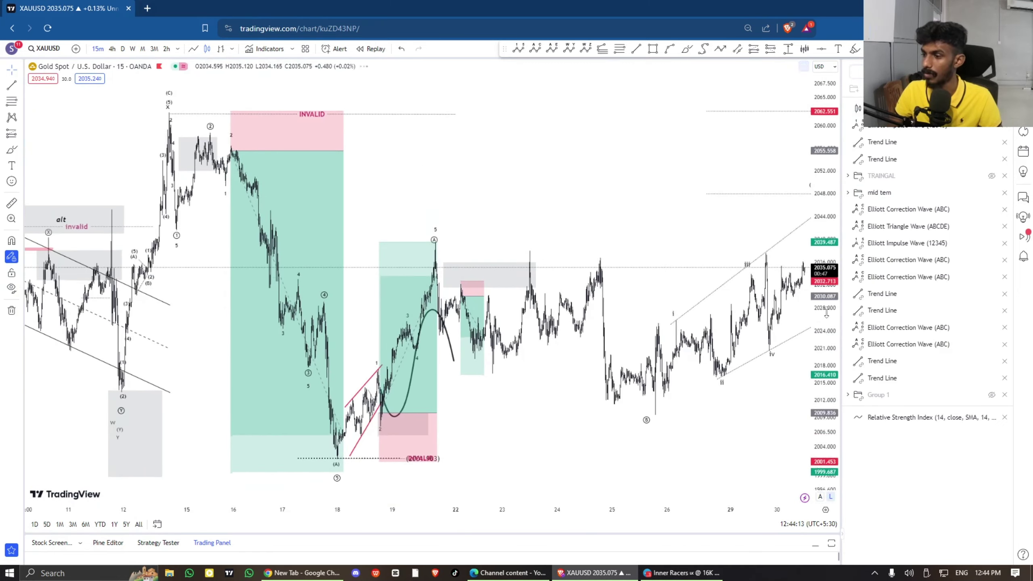
scroll(609, 233, "down", 2)
left_click_drag(574, 193, 369, 156)
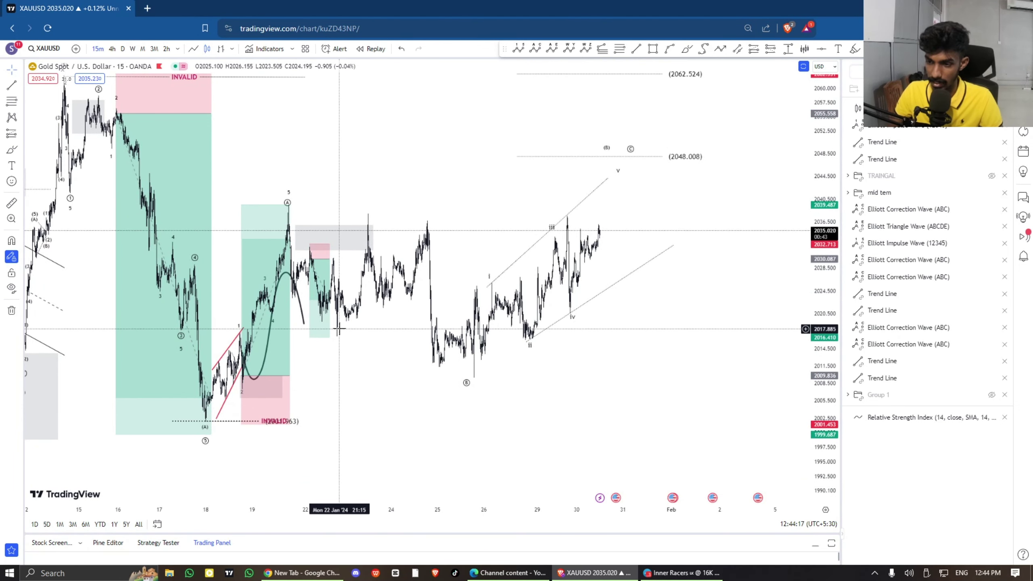
left_click(467, 385)
left_click_drag(467, 385, 472, 391)
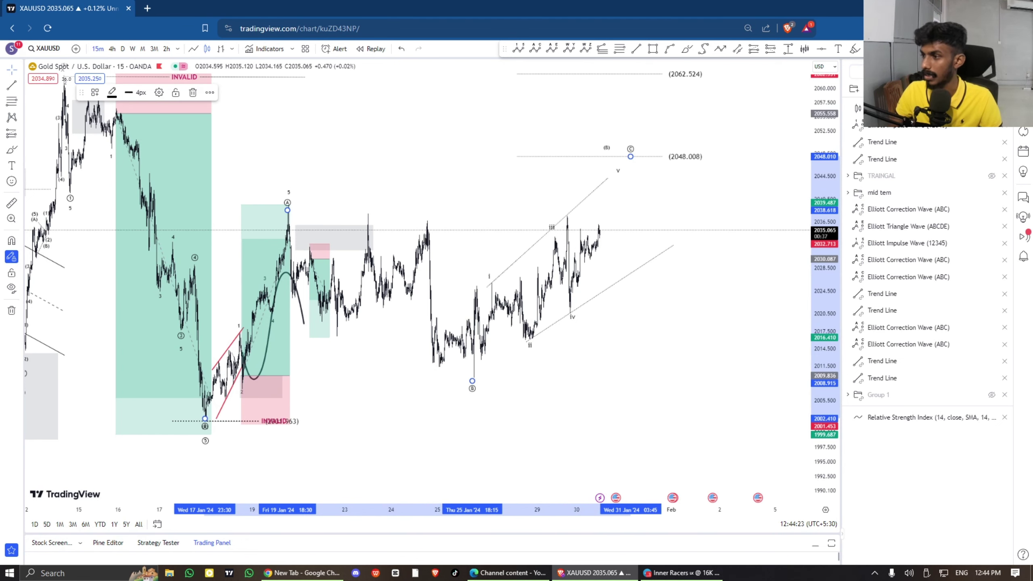
- Close the object tree so the 15-minute chart uses the full width
left_click(1024, 69)
scroll(745, 279, "down", 1)
left_click(1024, 70)
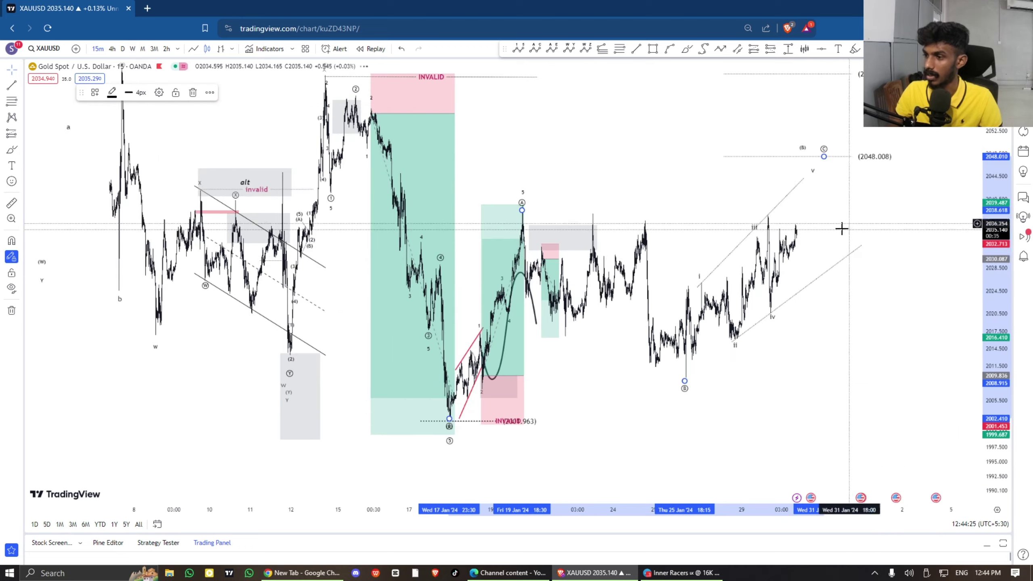
scroll(809, 301, "down", 1)
scroll(795, 338, "up", 2)
left_click_drag(997, 350, 996, 357)
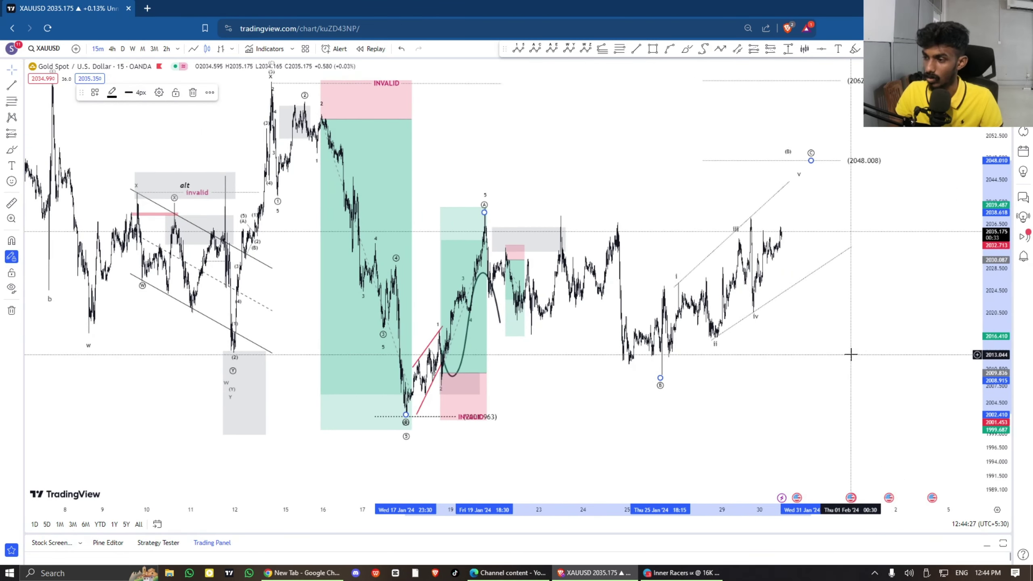
- Trace the rise from the circled B low to the circled C target with the Brush, and undo the drawing
left_click_drag(806, 353, 630, 349)
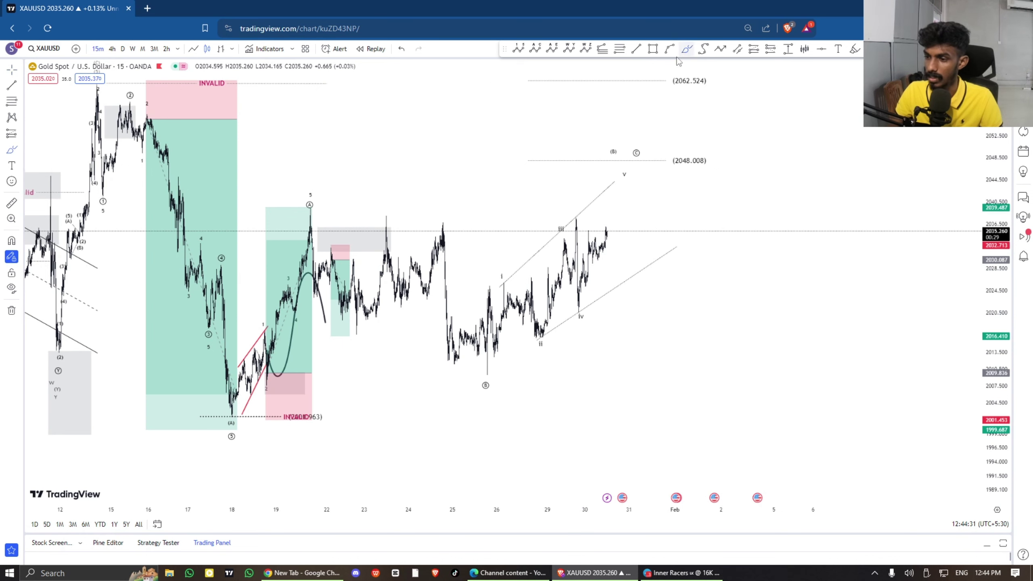
mouse_move(485, 365)
left_mouse_down()
mouse_move(503, 288)
mouse_move(545, 320)
mouse_move(643, 169)
left_mouse_up()
key("ctrl+z")
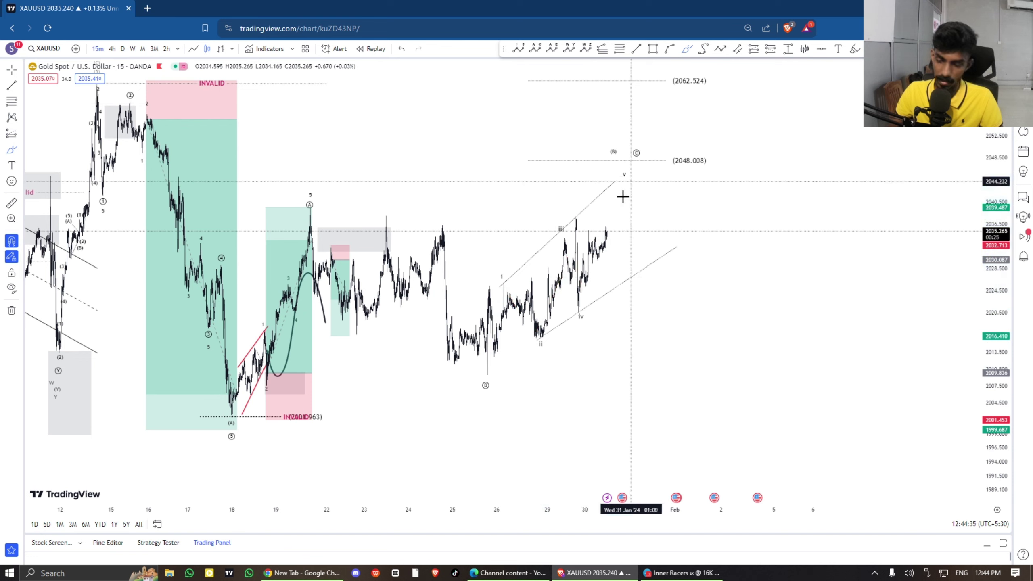
- Trace the projected wave v from the iv low toward the 2048.008 level with the Brush, and undo the drawing
mouse_move(579, 312)
left_mouse_down()
mouse_move(606, 235)
mouse_move(619, 252)
mouse_move(644, 181)
left_mouse_up()
key("z")
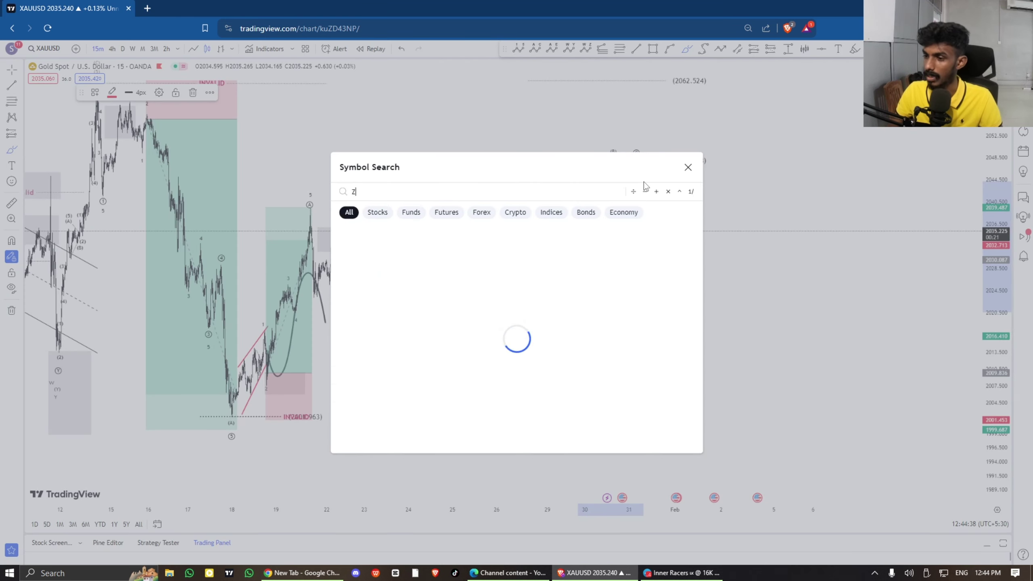
left_click(688, 167)
key("Escape")
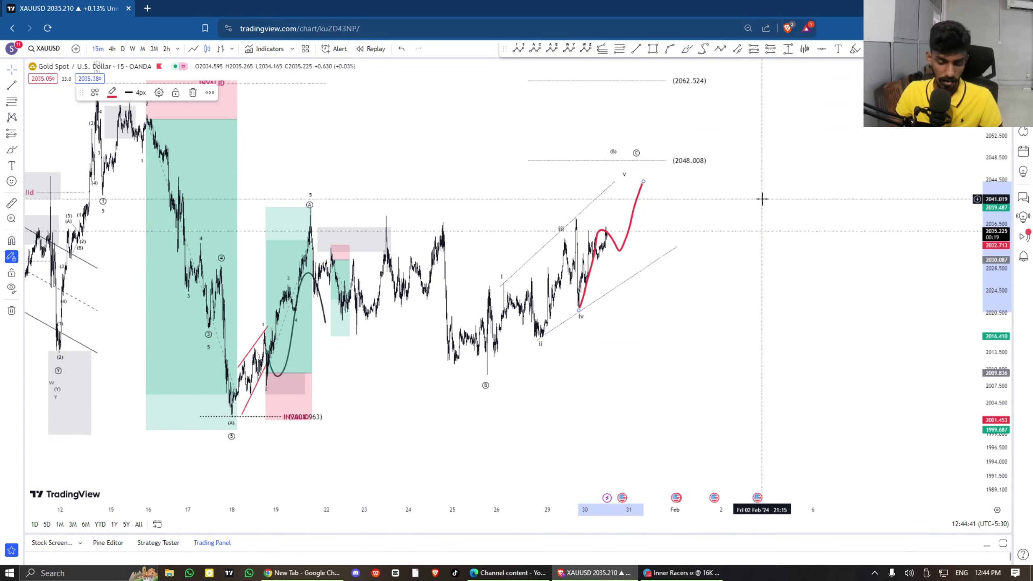
key("ctrl+z")
- Draw a horizontal trend line from the circled A peak at about 2039.2 to 6 February 2024, and delete it
scroll(763, 199, "left", 5)
scroll(765, 200, "down", 5)
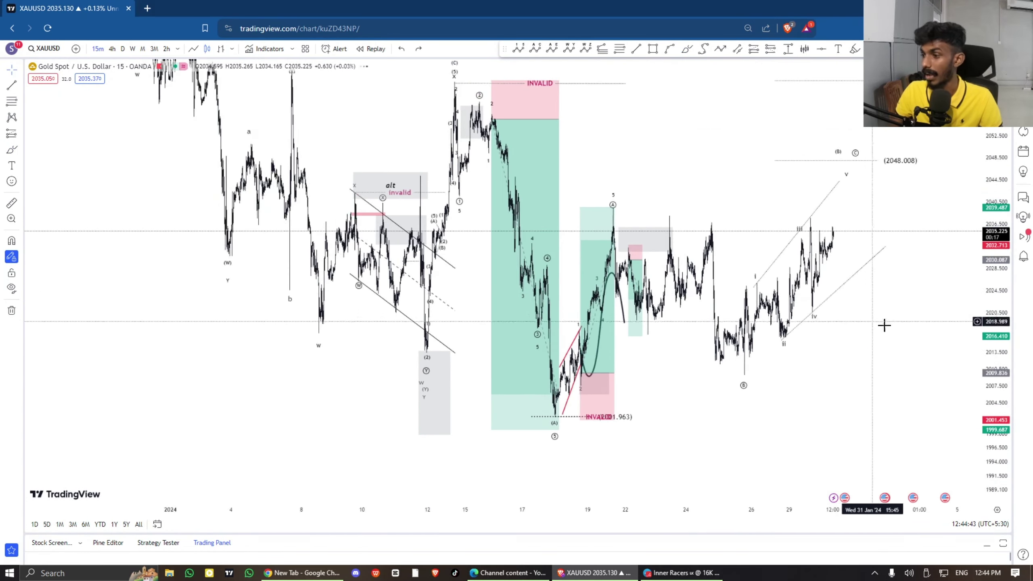
left_click_drag(994, 317, 994, 385)
scroll(389, 316, "down", 3)
scroll(465, 345, "up", 2)
left_click_drag(466, 345, 96, 321)
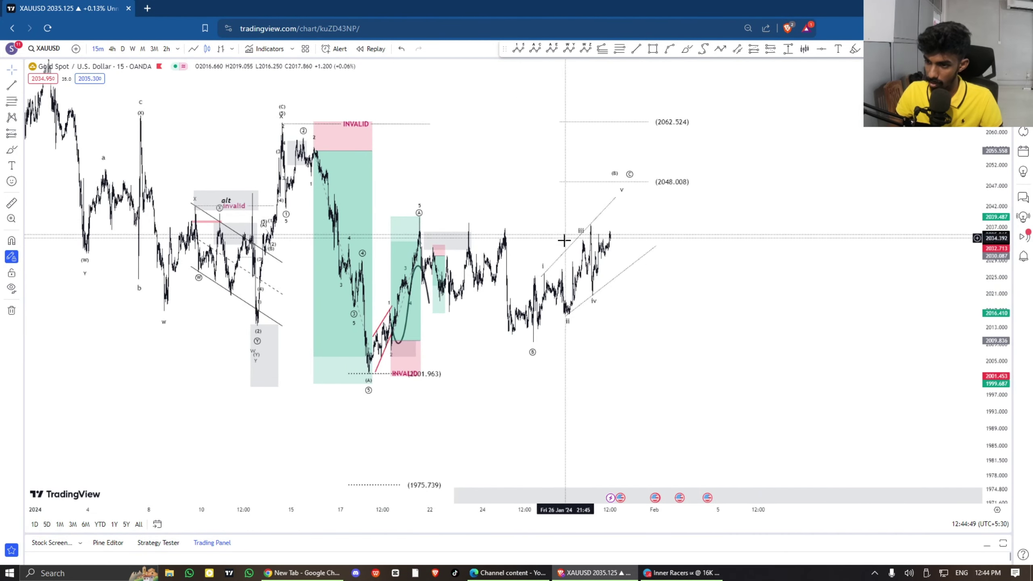
left_click(636, 48)
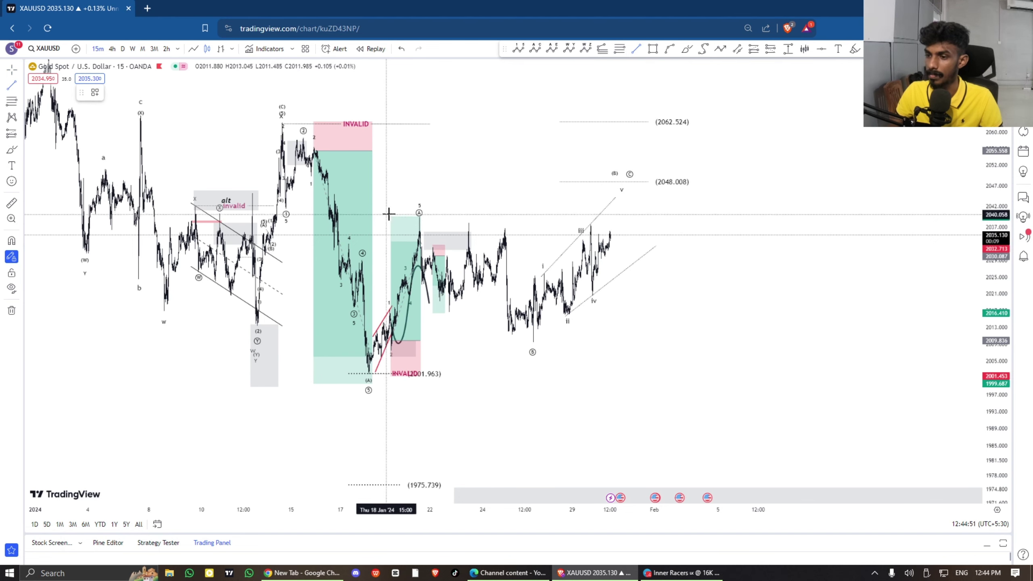
left_click(419, 218)
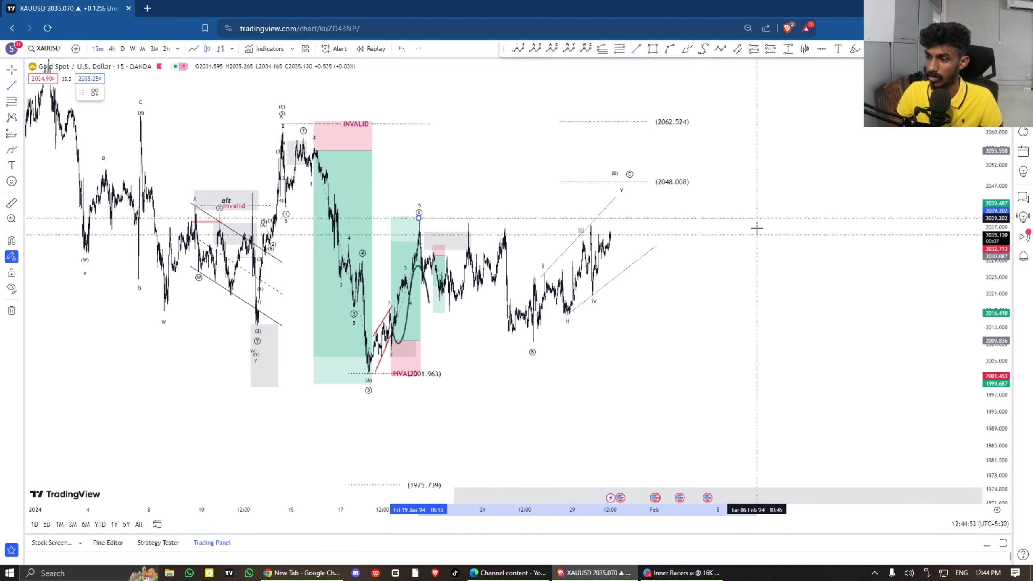
left_click(757, 219)
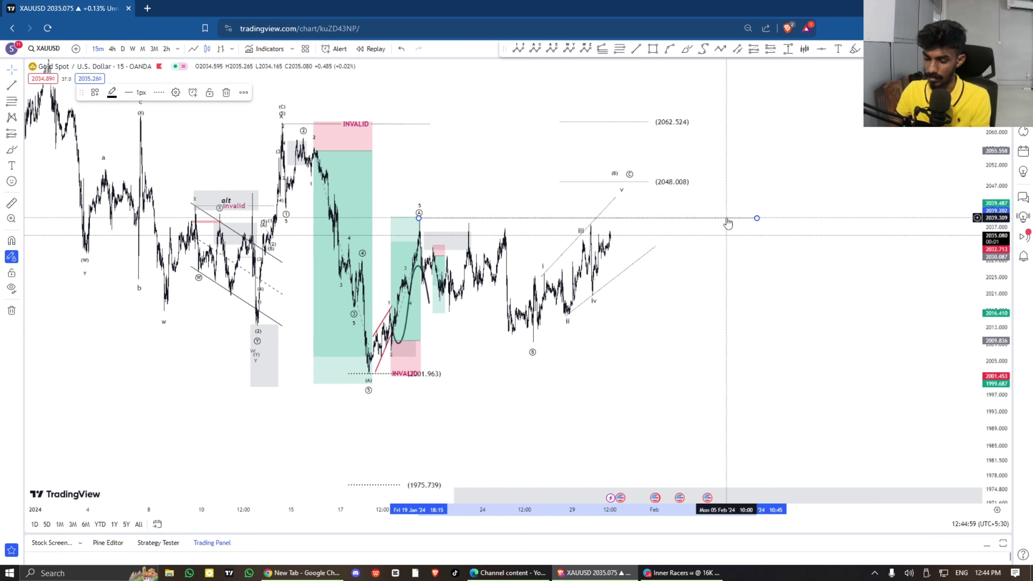
key("Delete")
scroll(777, 307, "down", 3)
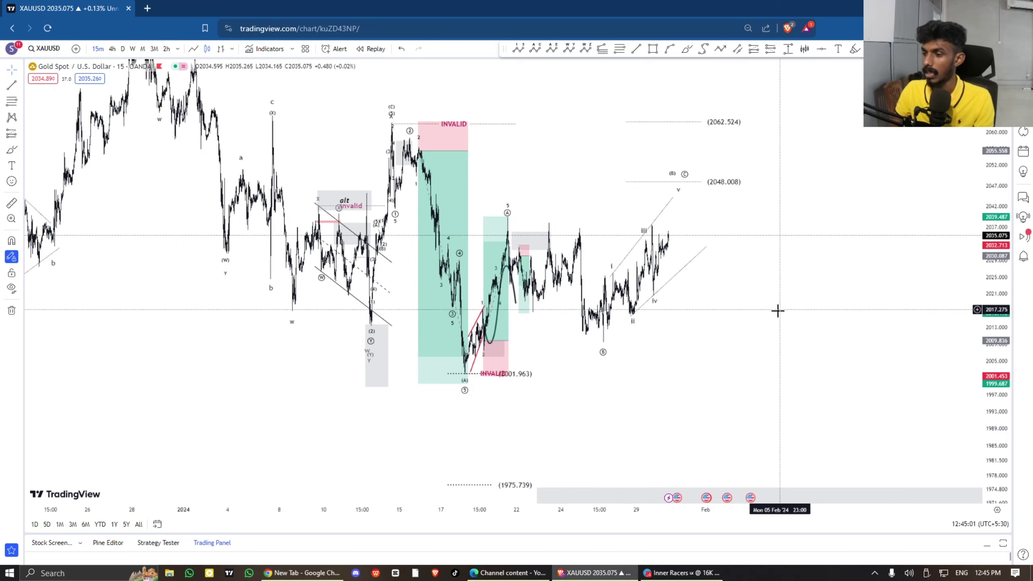
scroll(716, 363, "up", 2)
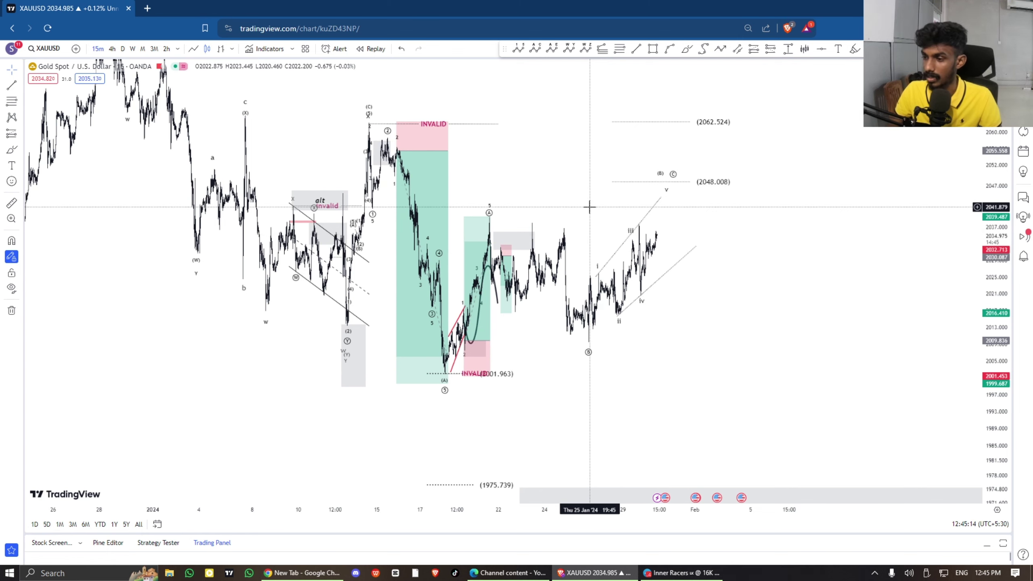
left_click(631, 240)
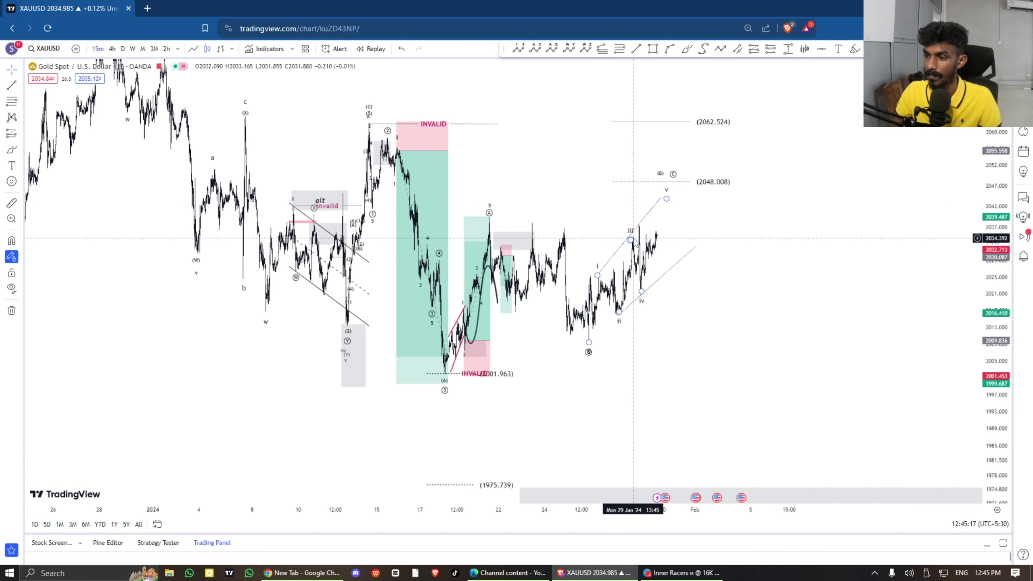
key("Escape")
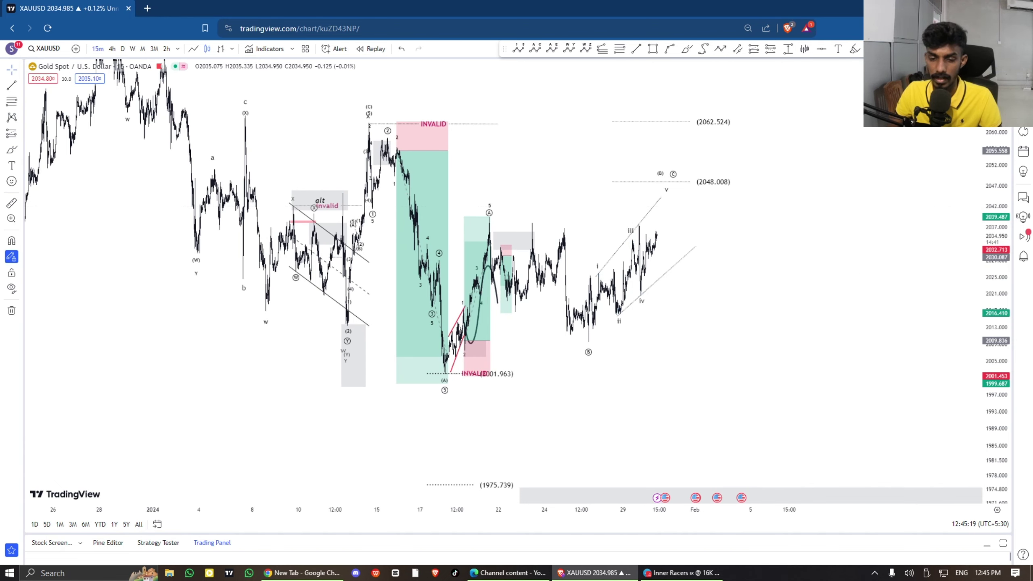